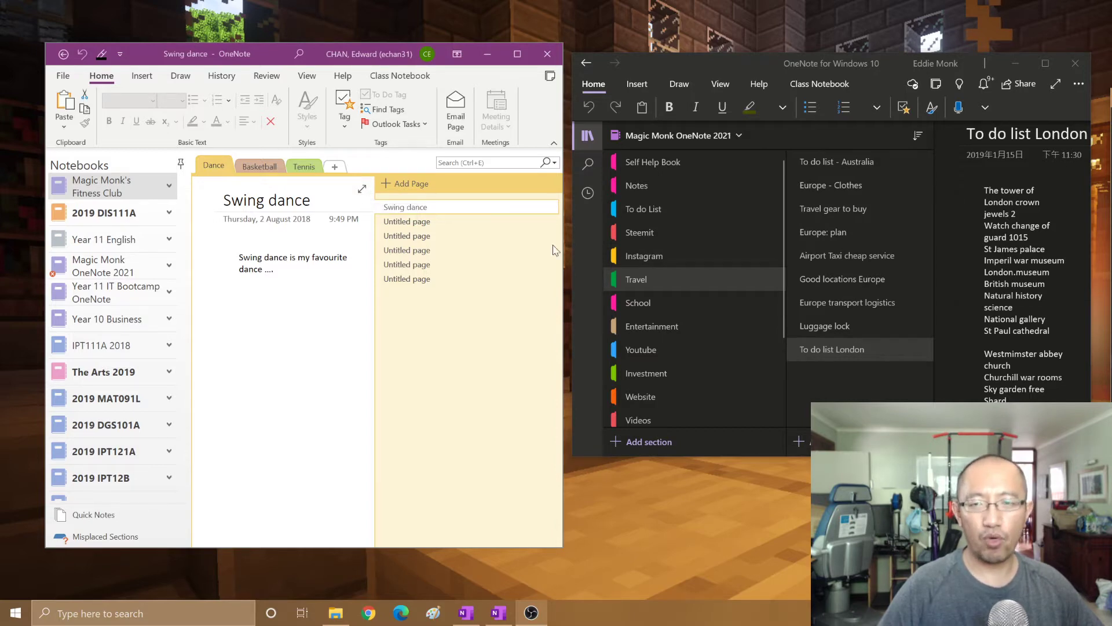
Step: Copy a link to the Swing dance page in OneNote 2016 and bring up Google Chrome
right_click(413, 212)
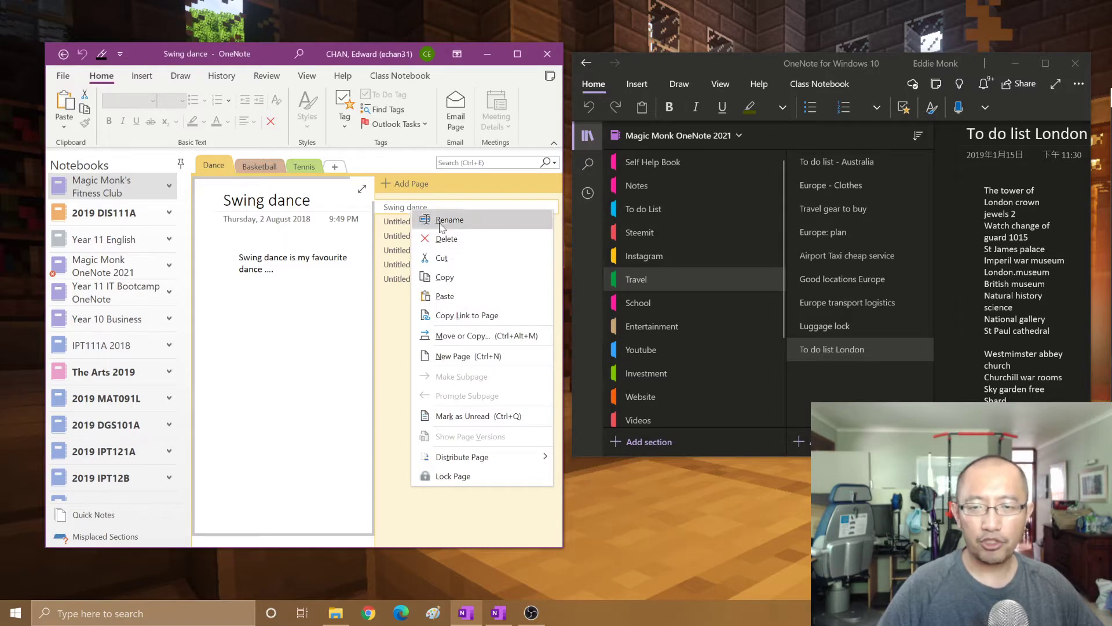
click(499, 315)
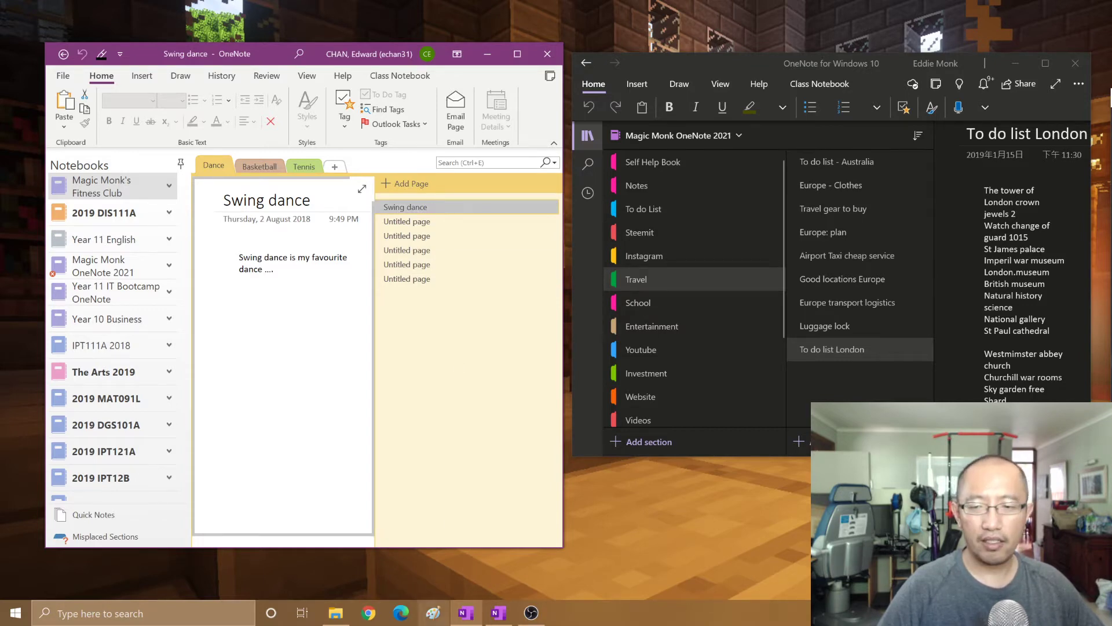
click(369, 613)
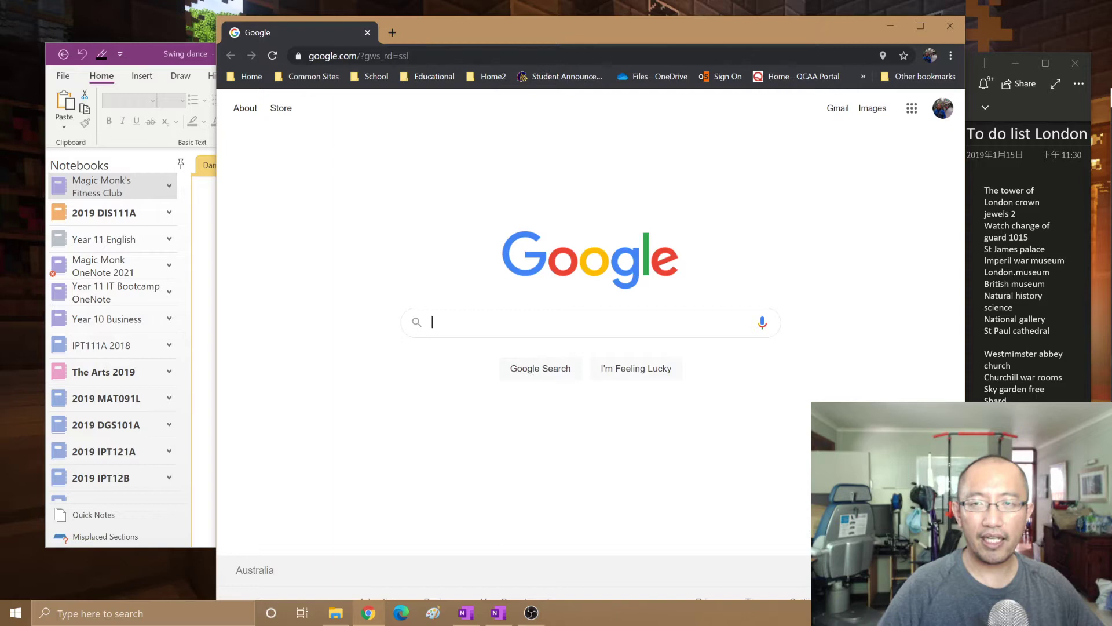
Step: Load the pasted Swing dance page link in Chrome and sign in to the Microsoft account
click(420, 59)
right_click(419, 60)
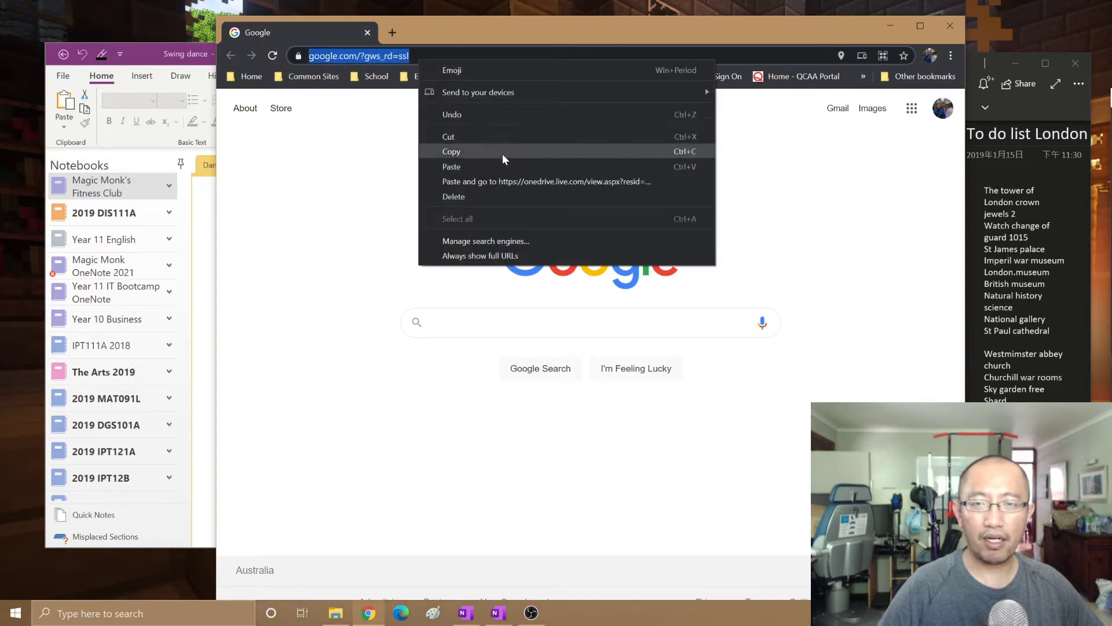
click(478, 170)
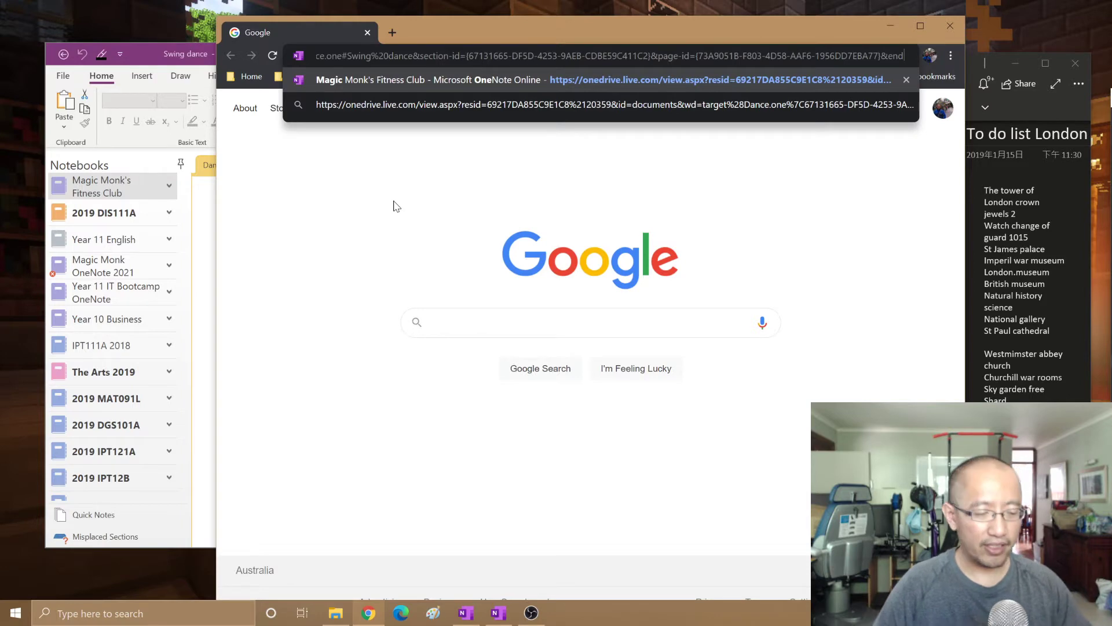
key(Return)
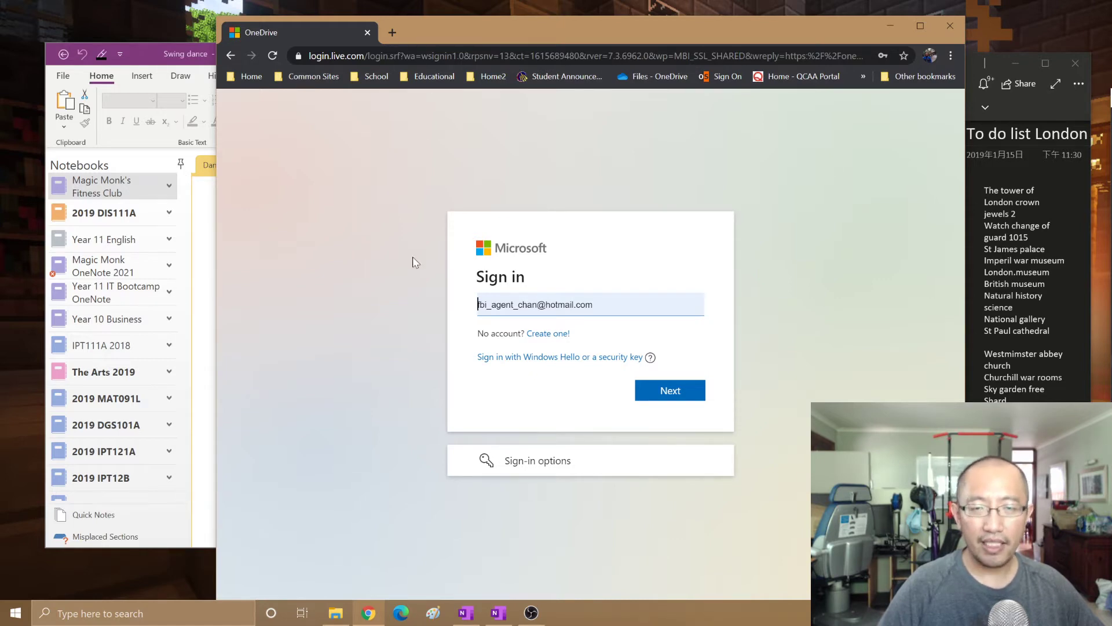
click(670, 392)
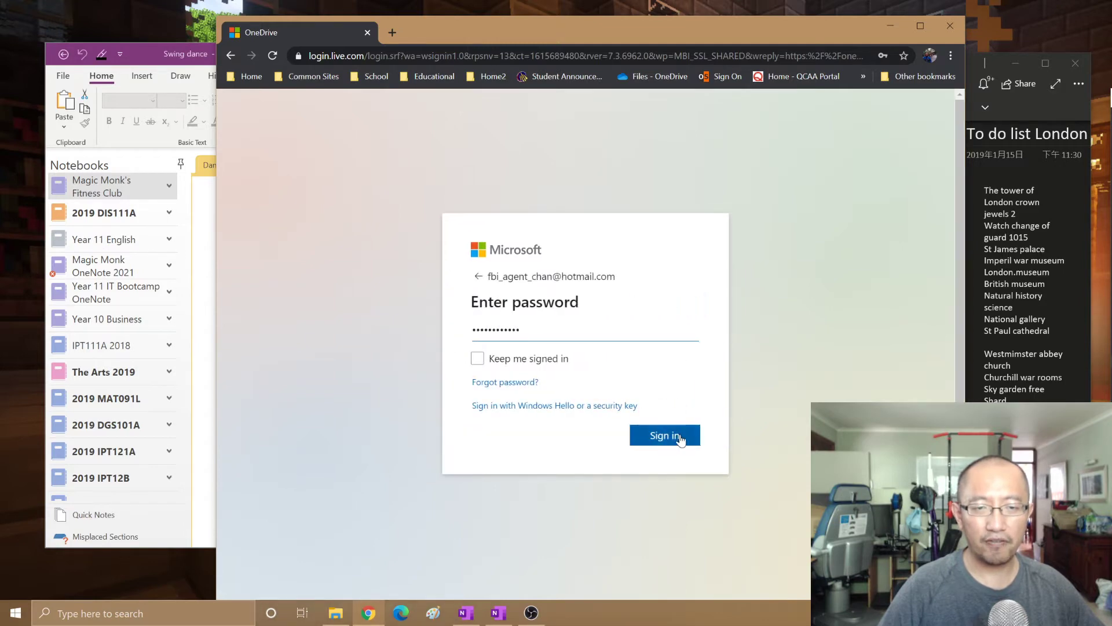
click(680, 439)
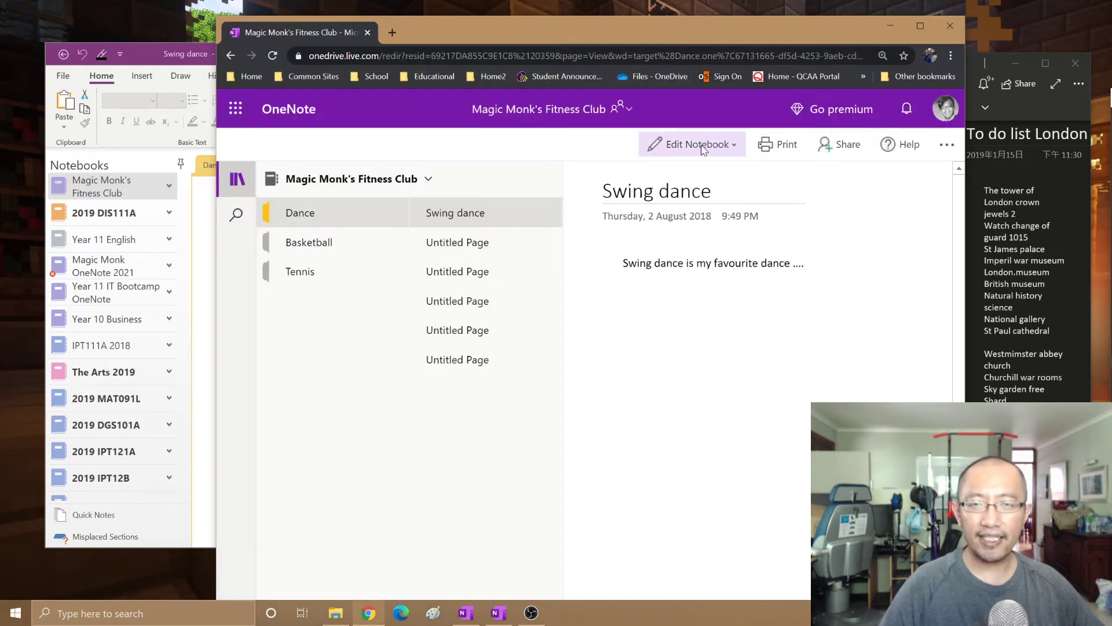
Step: Enlarge the Chrome window, then switch between OneNote 2016, Chrome and OneNote for Windows 10
drag(648, 17, 637, 15)
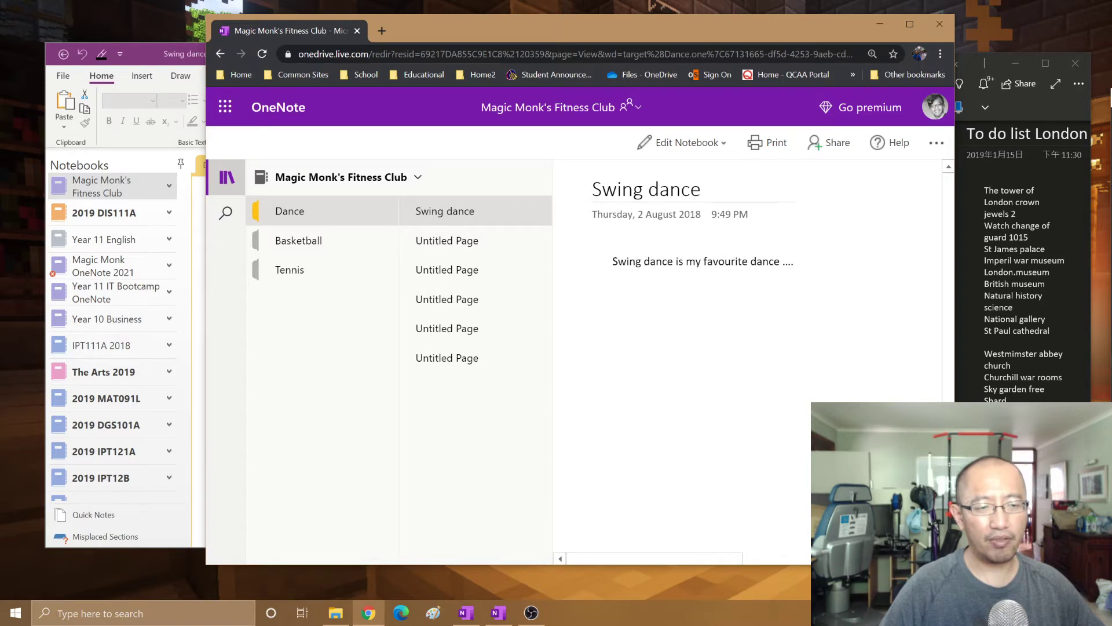
drag(954, 564, 1022, 587)
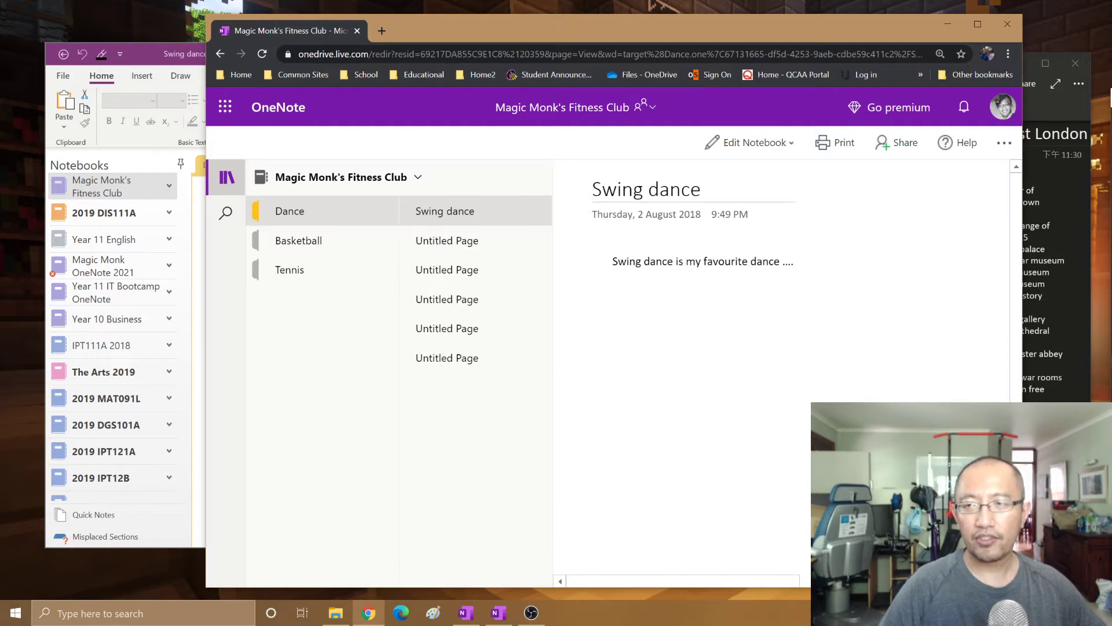
click(146, 58)
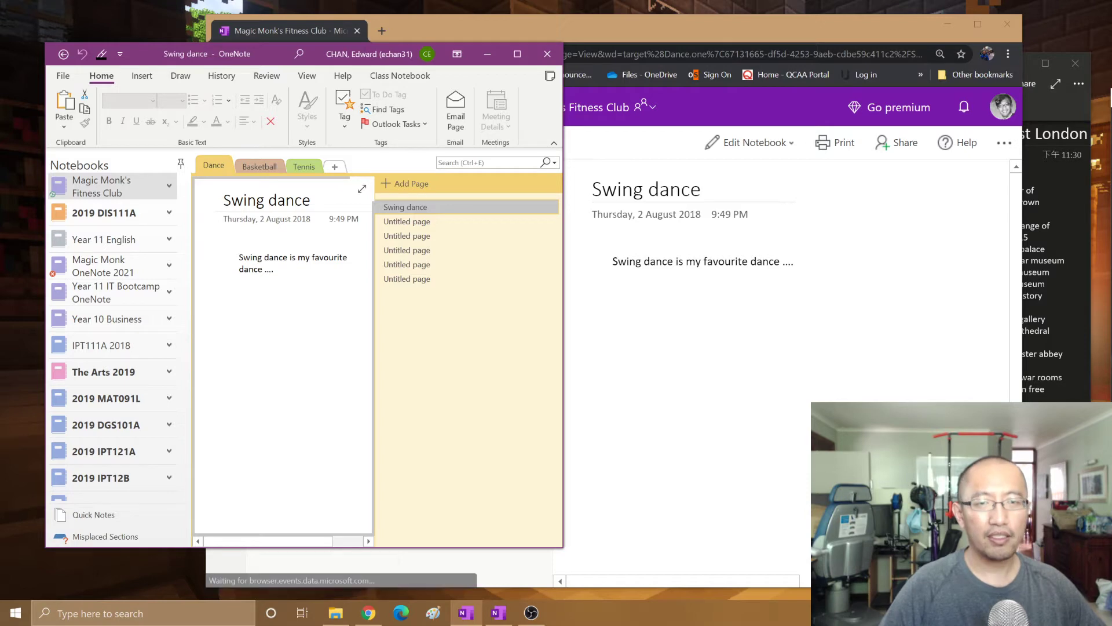
click(369, 612)
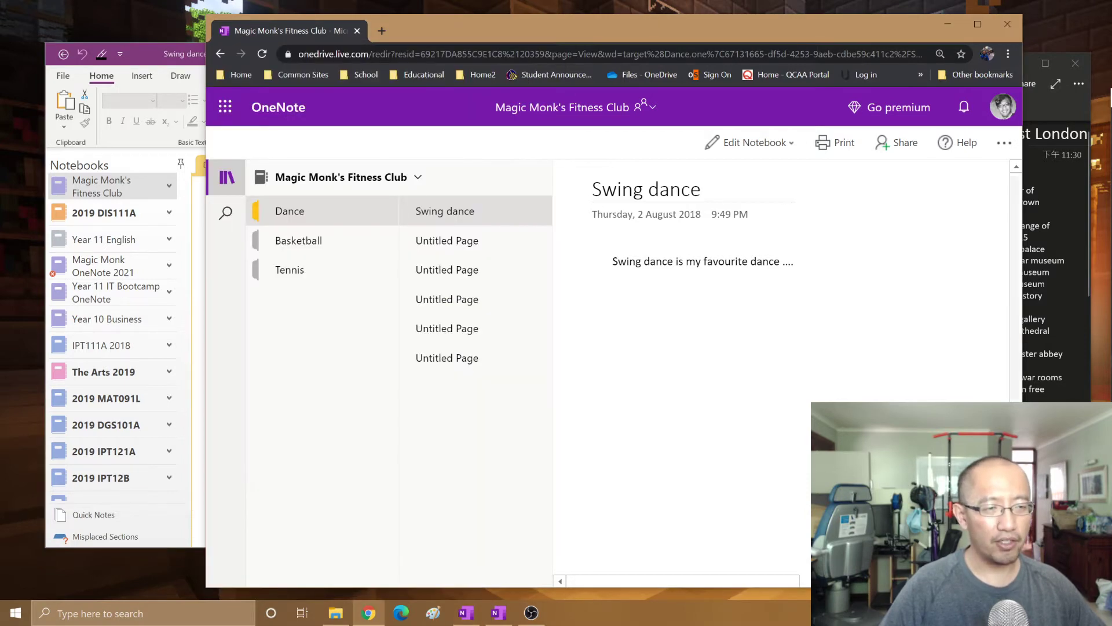
click(498, 613)
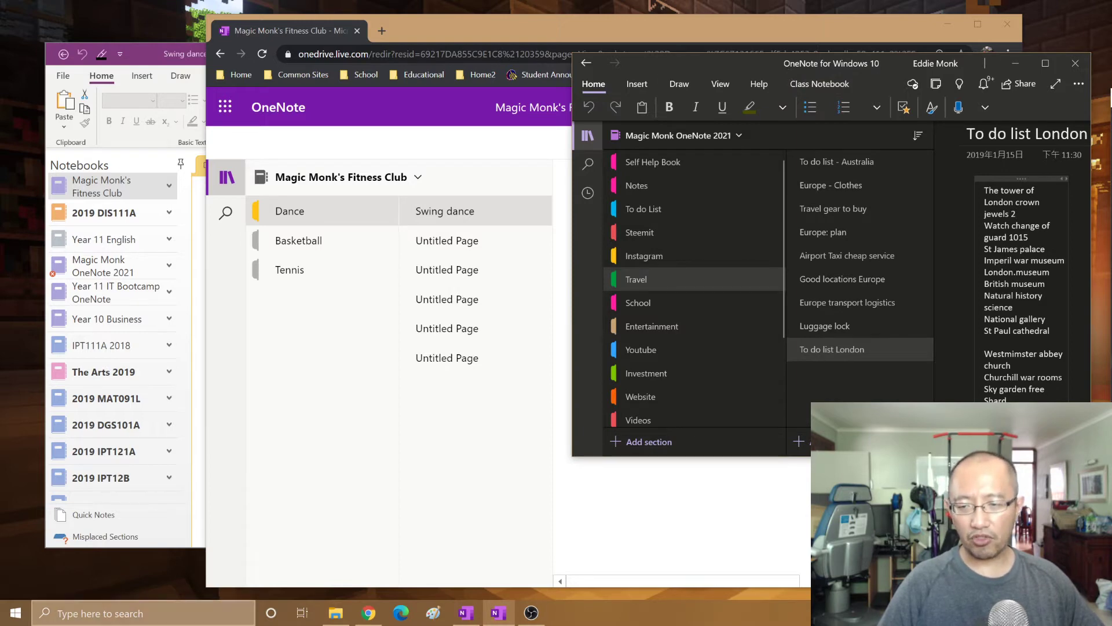
Step: Search for default apps and open Set defaults by app in Windows Settings
click(57, 613)
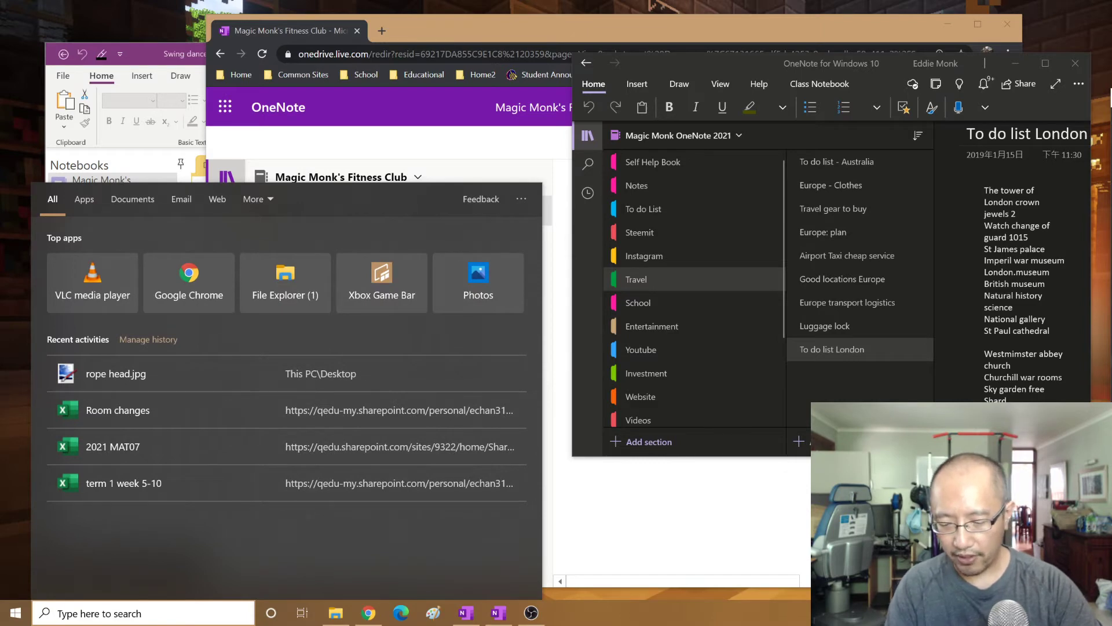
text(default apps)
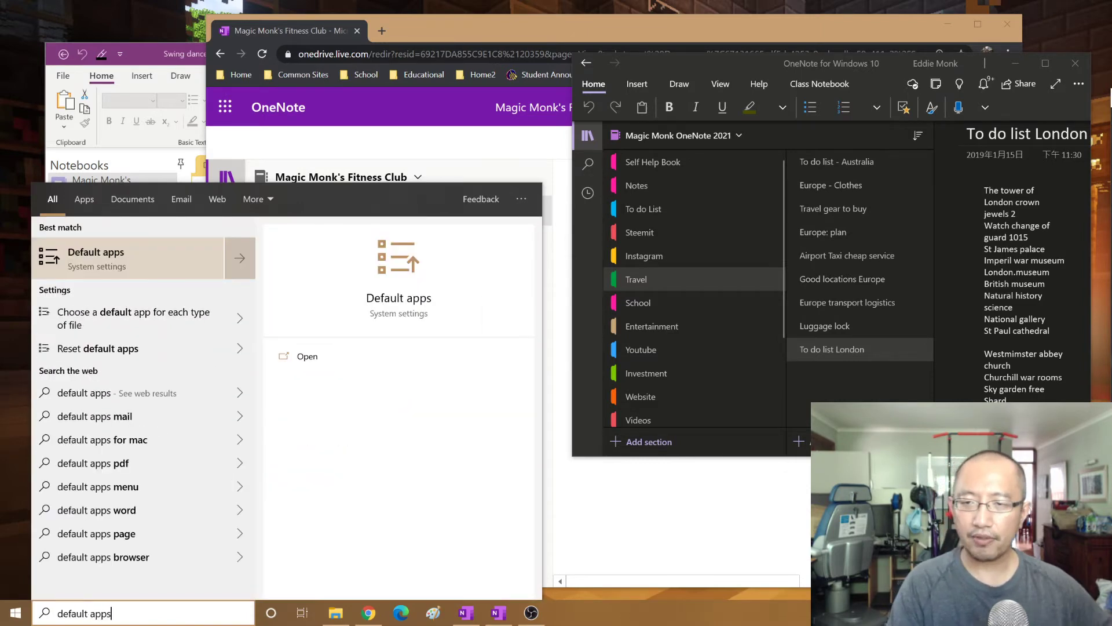
click(120, 255)
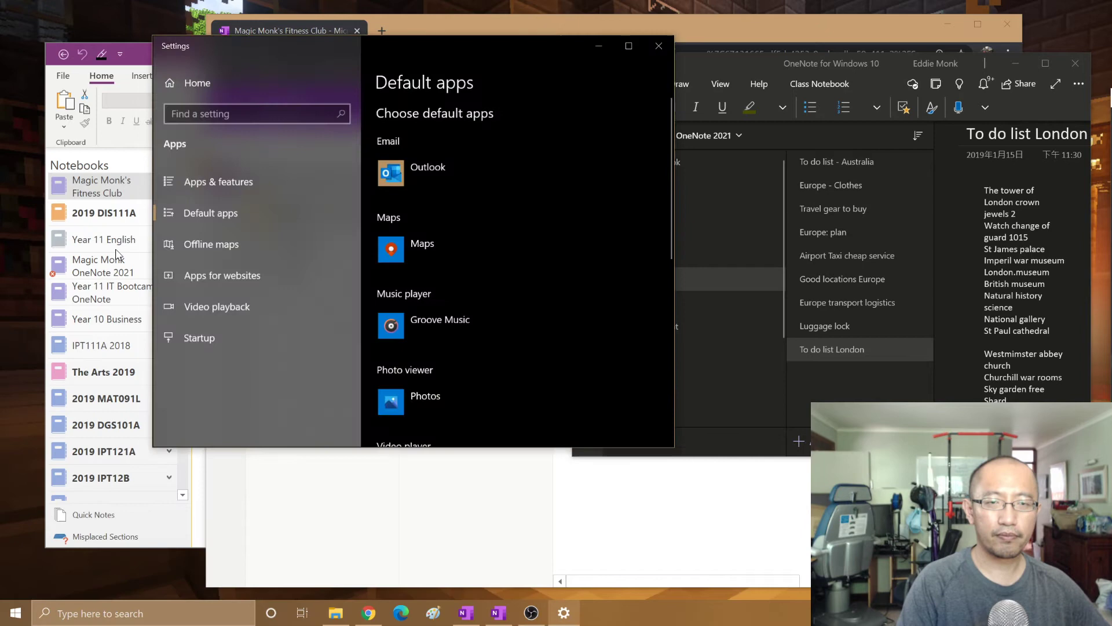
scroll(504, 196, down, 2)
scroll(504, 197, down, 3)
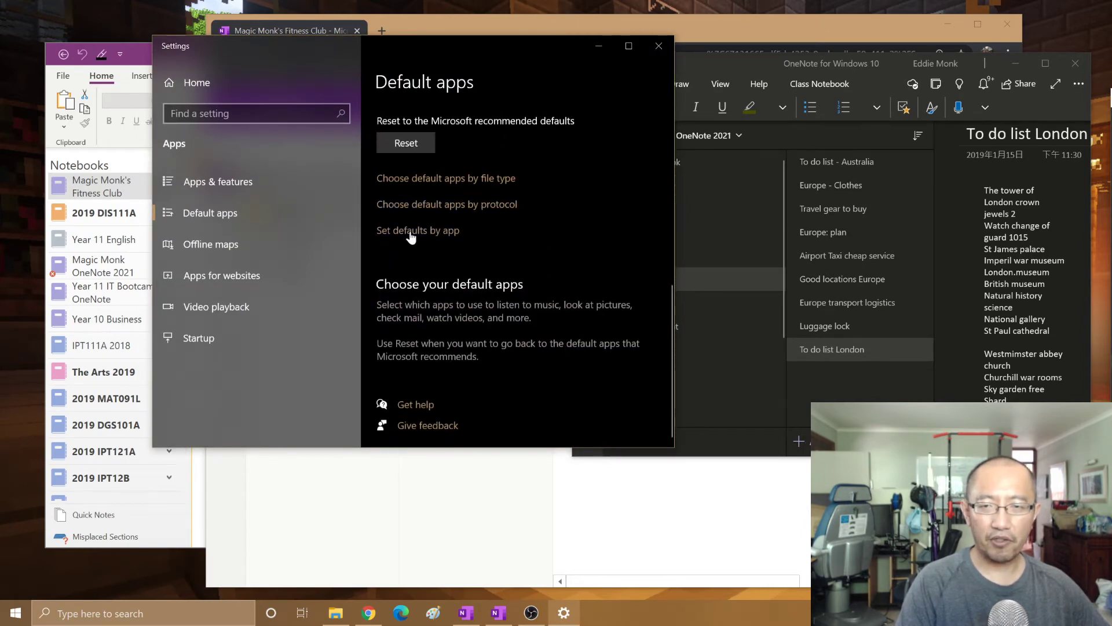
click(411, 233)
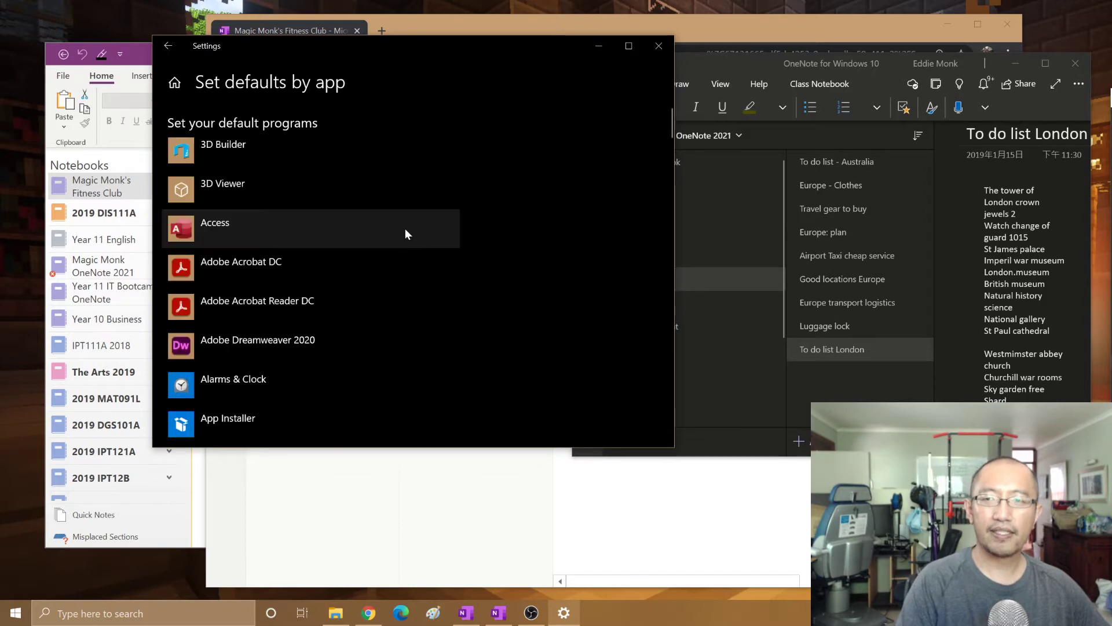
scroll(393, 197, down, 3)
scroll(392, 196, down, 3)
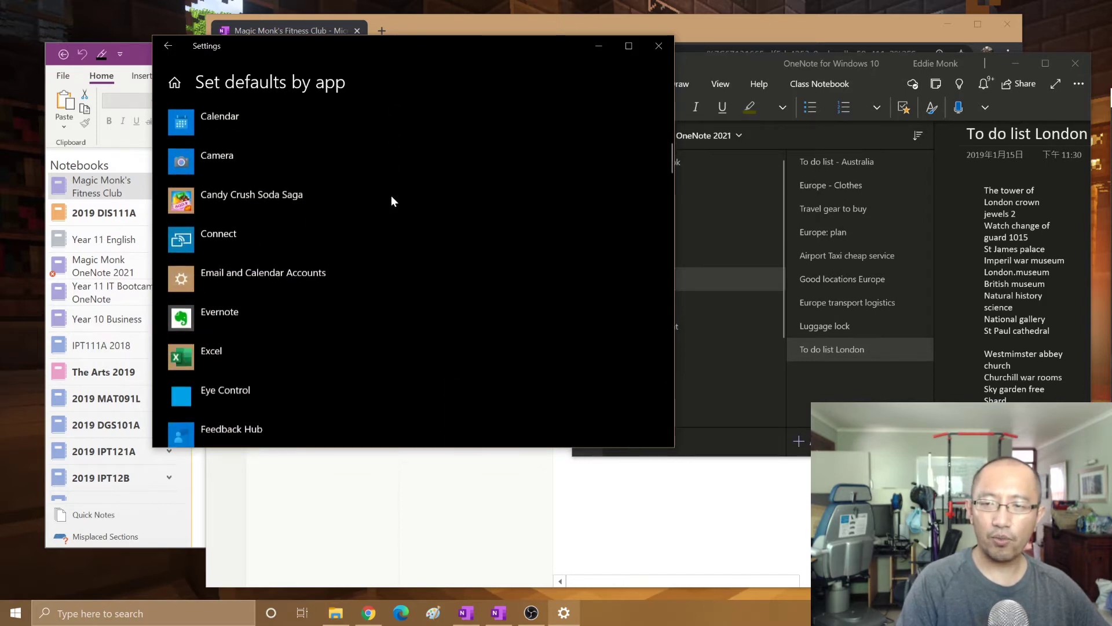
scroll(391, 200, down, 2)
scroll(392, 198, down, 3)
scroll(393, 203, down, 2)
scroll(393, 204, down, 2)
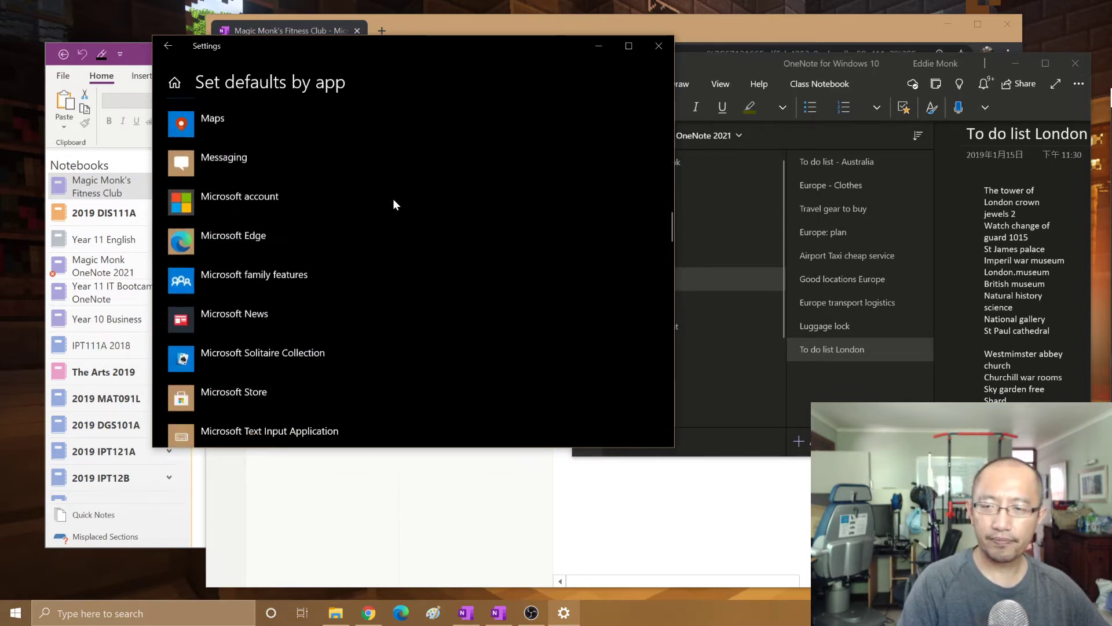
scroll(393, 200, down, 1)
scroll(393, 199, down, 3)
scroll(393, 199, down, 2)
scroll(393, 198, down, 1)
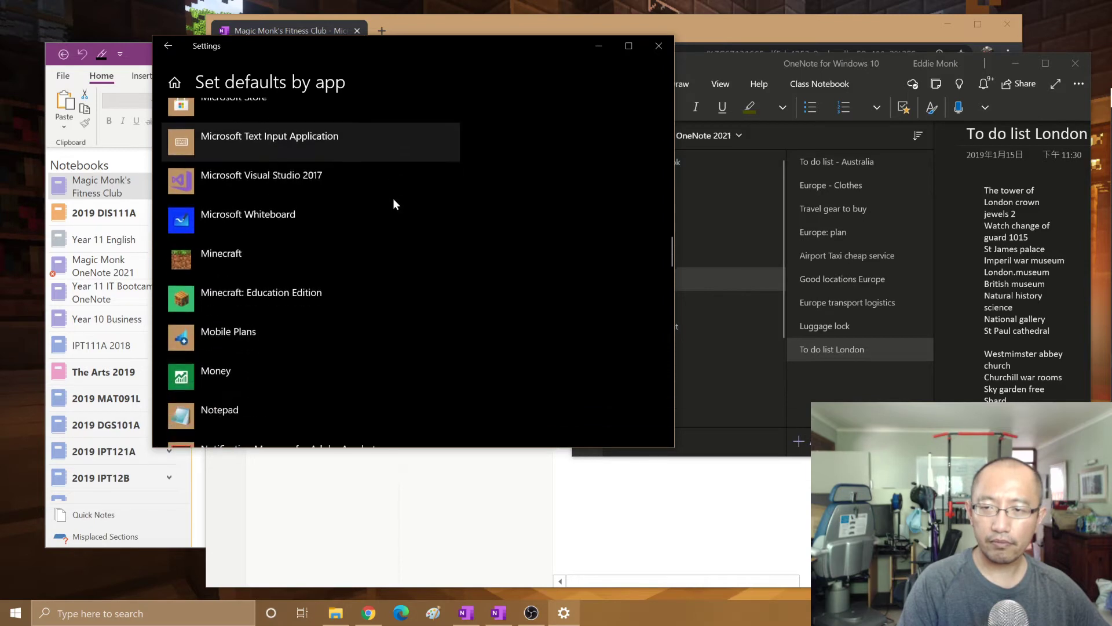
scroll(393, 198, down, 3)
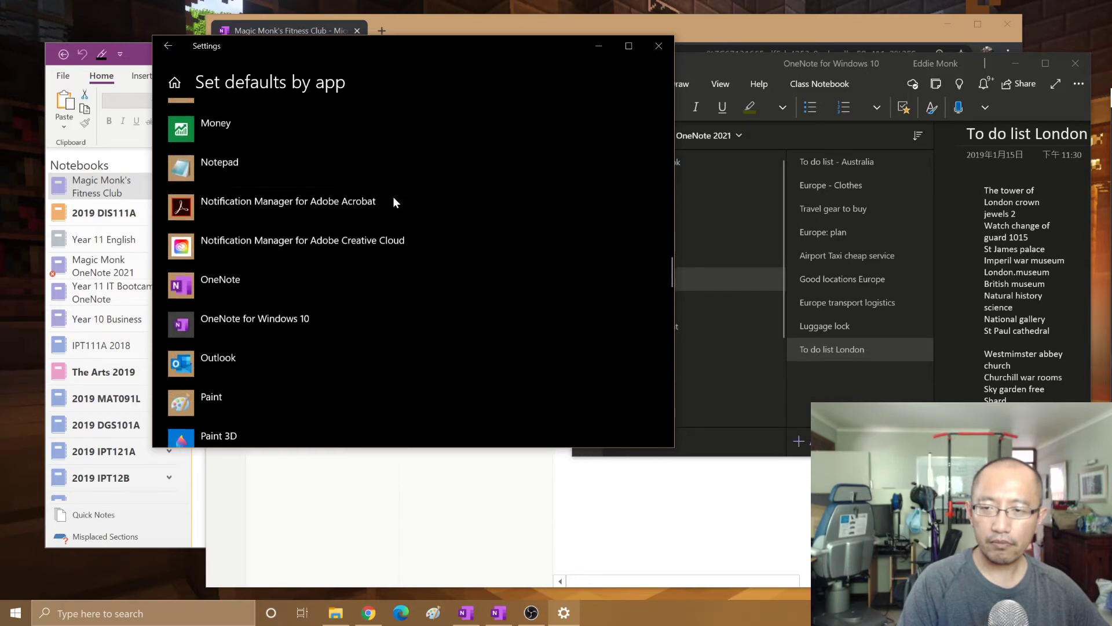
Step: Assign .one, .onetoc2 and ONENOTE to OneNote for Windows 10 through Manage
click(229, 324)
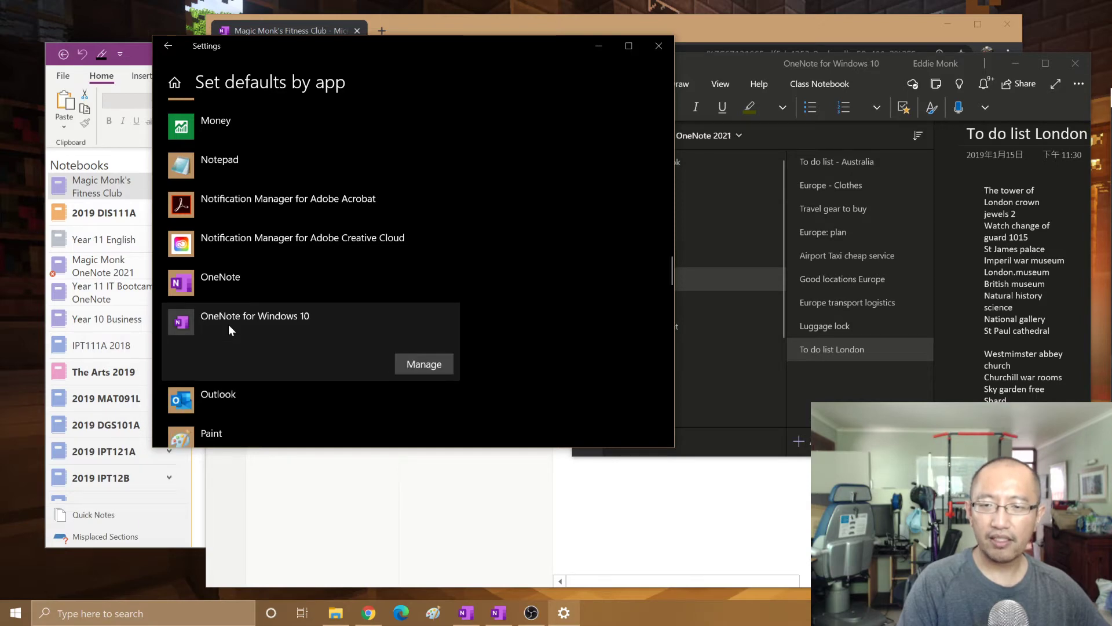
click(424, 364)
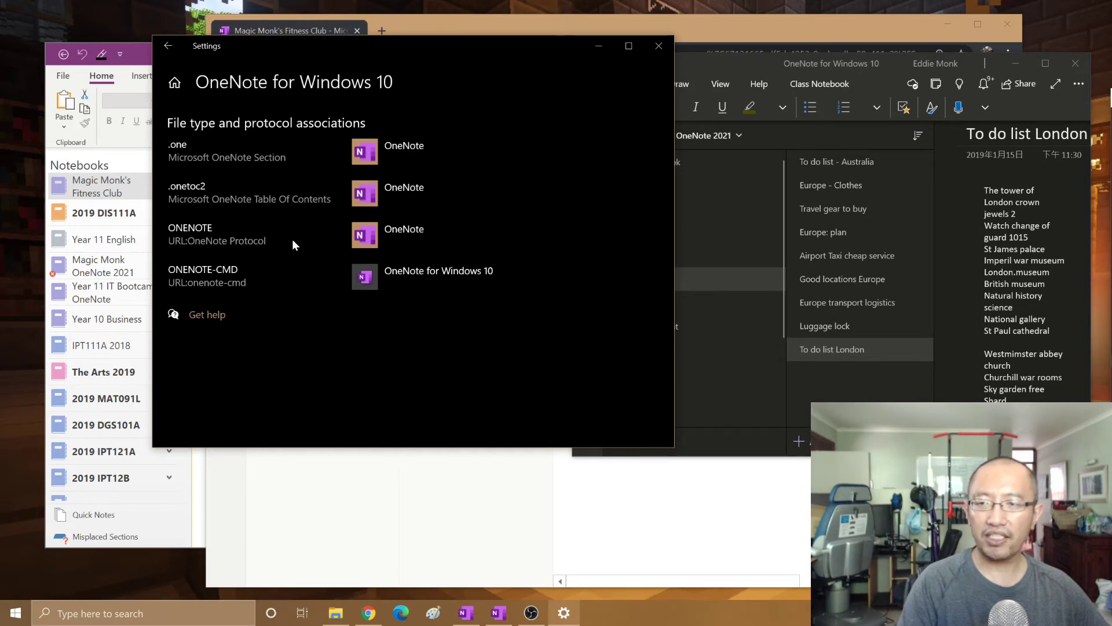
click(407, 157)
click(474, 280)
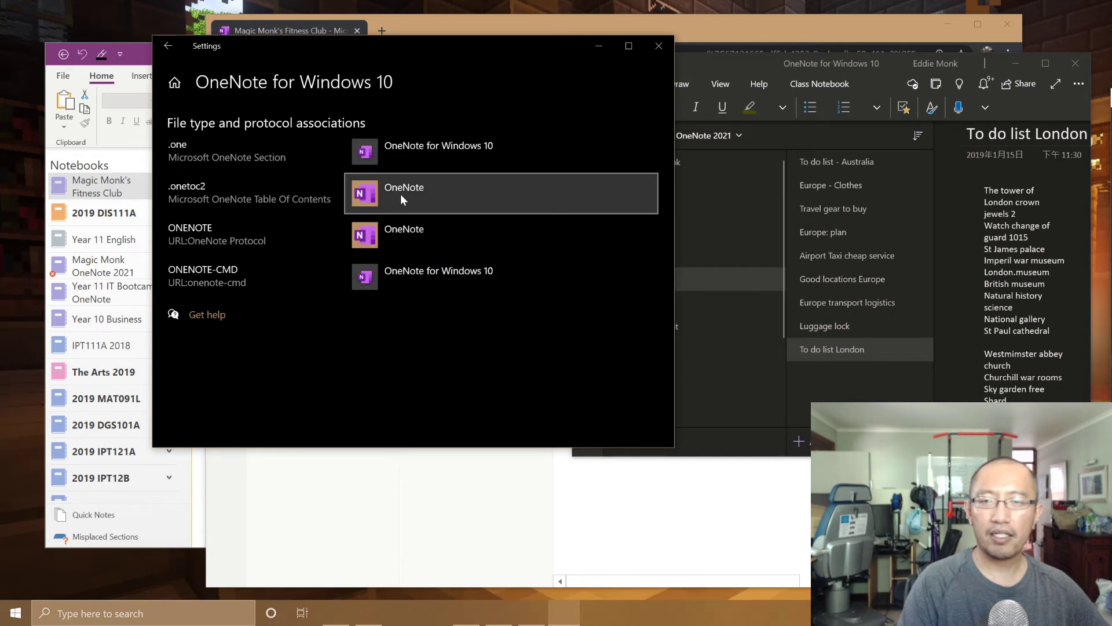
click(401, 194)
click(460, 313)
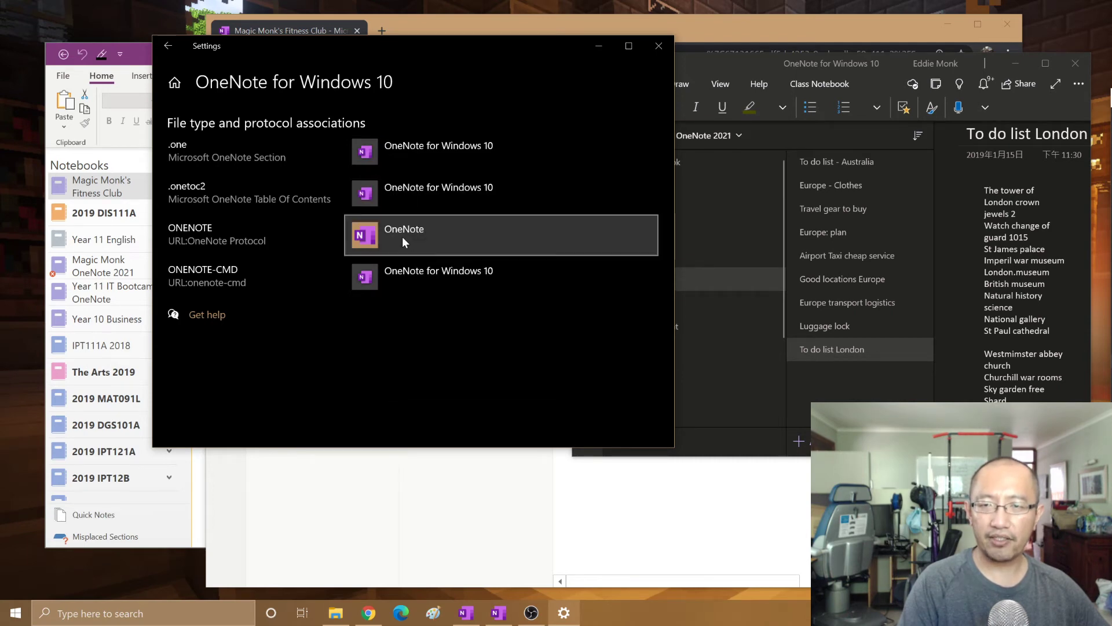
click(402, 236)
click(464, 358)
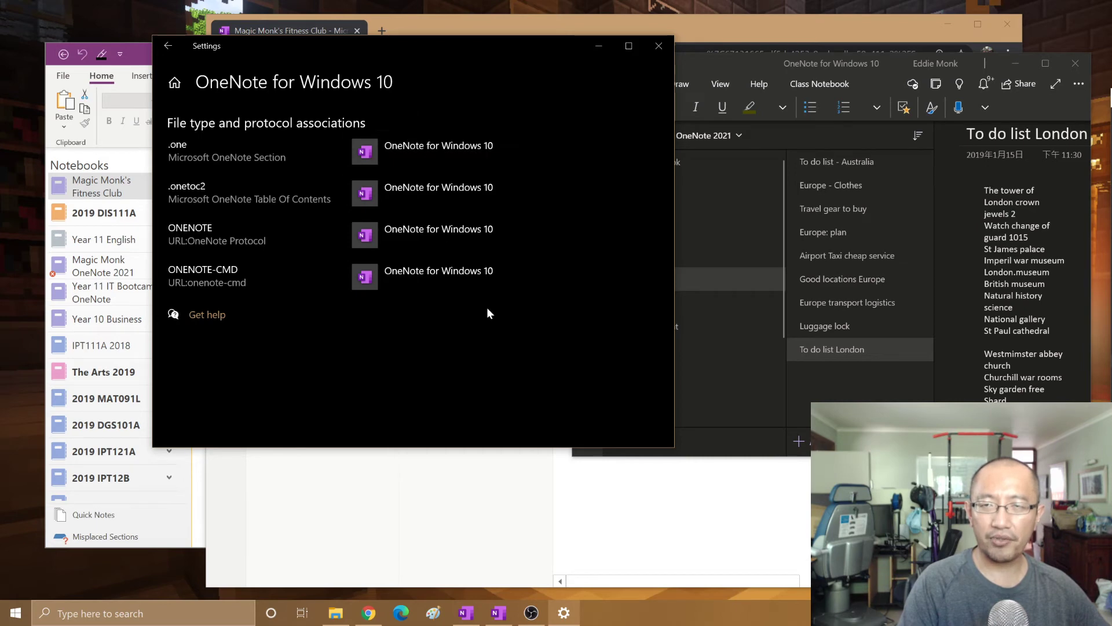
Step: Close Settings and open the notebook from Chrome through Edit Notebook > Open in Desktop App
click(665, 54)
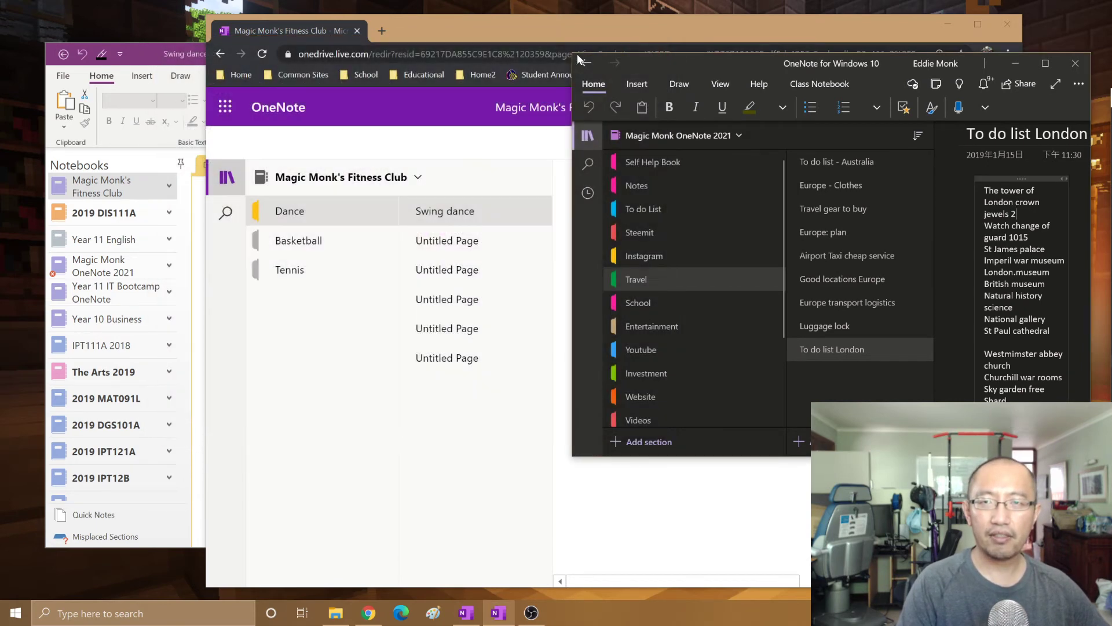
click(462, 29)
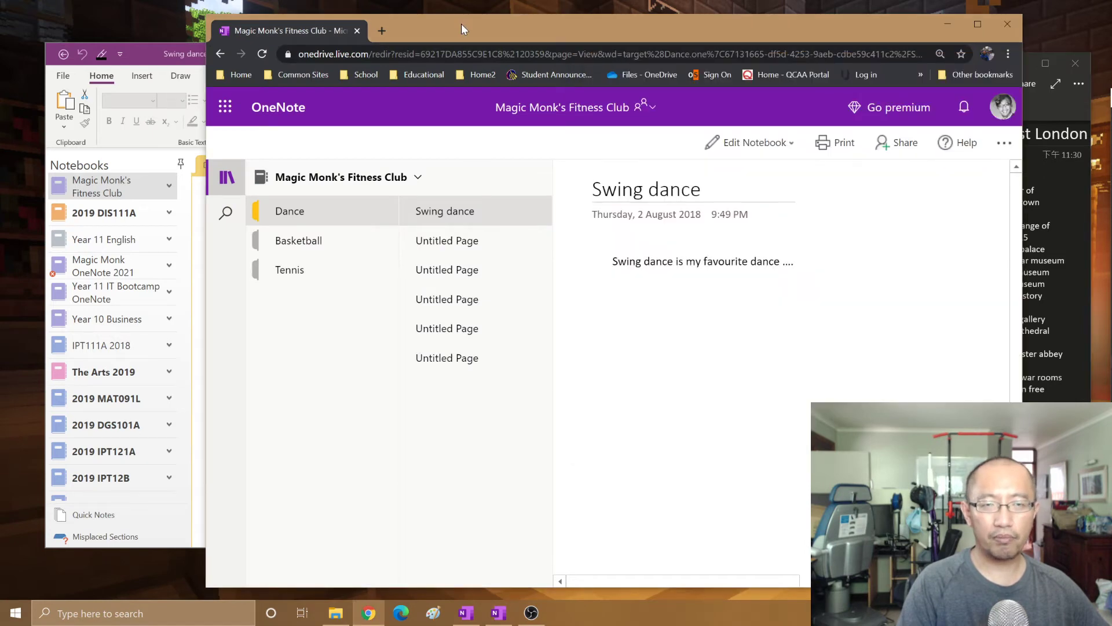
click(793, 146)
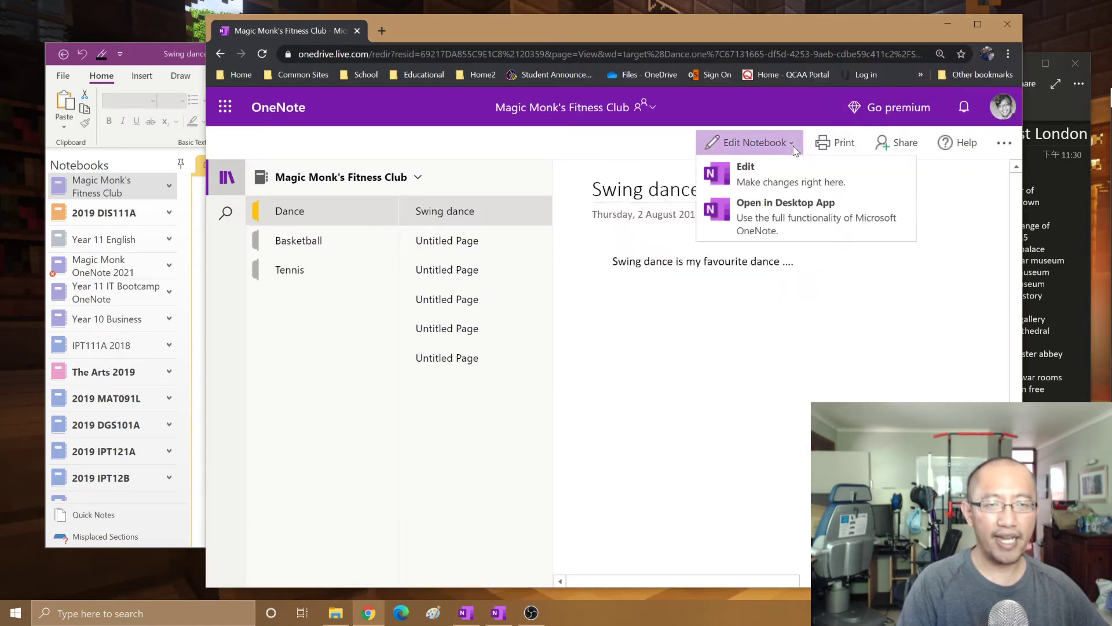
click(793, 229)
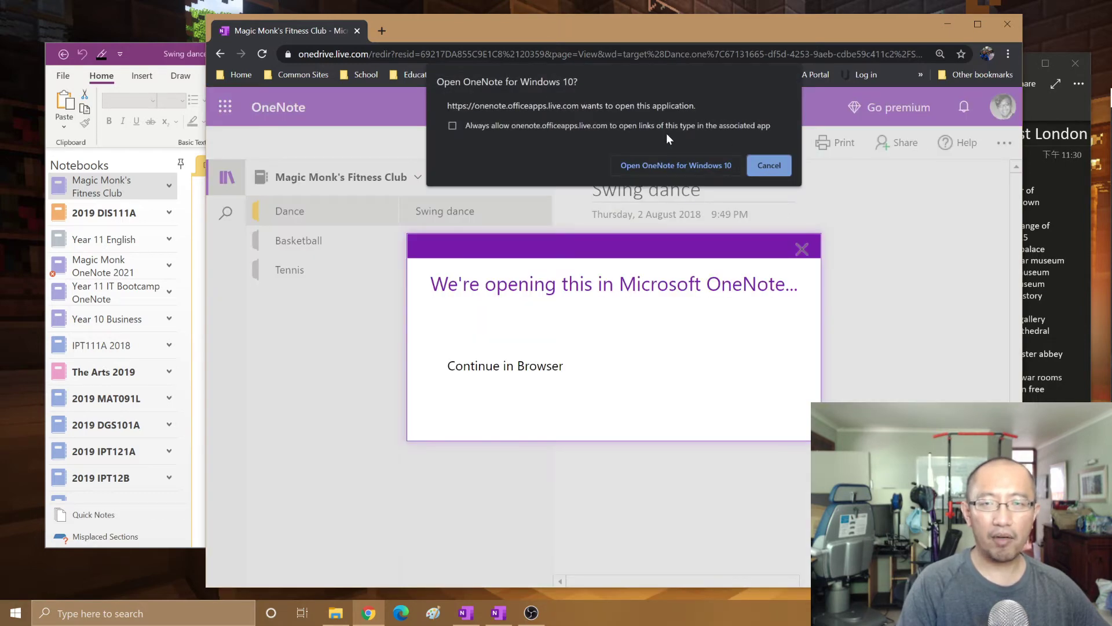
click(692, 167)
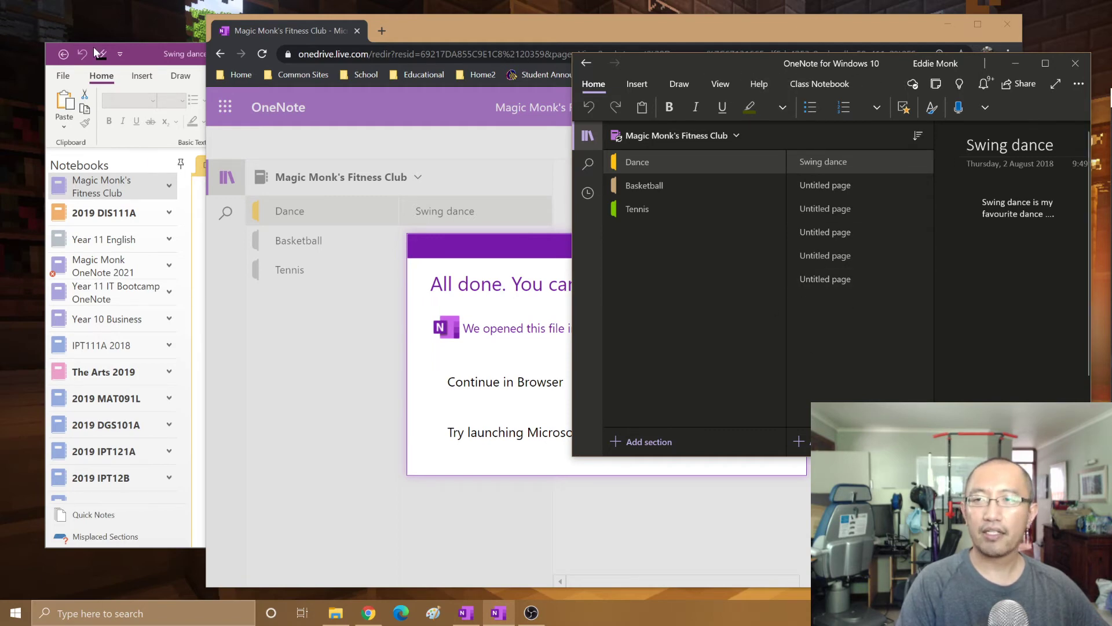
Step: Close the Magic Monk's Fitness Club notebook in OneNote 2016
click(168, 58)
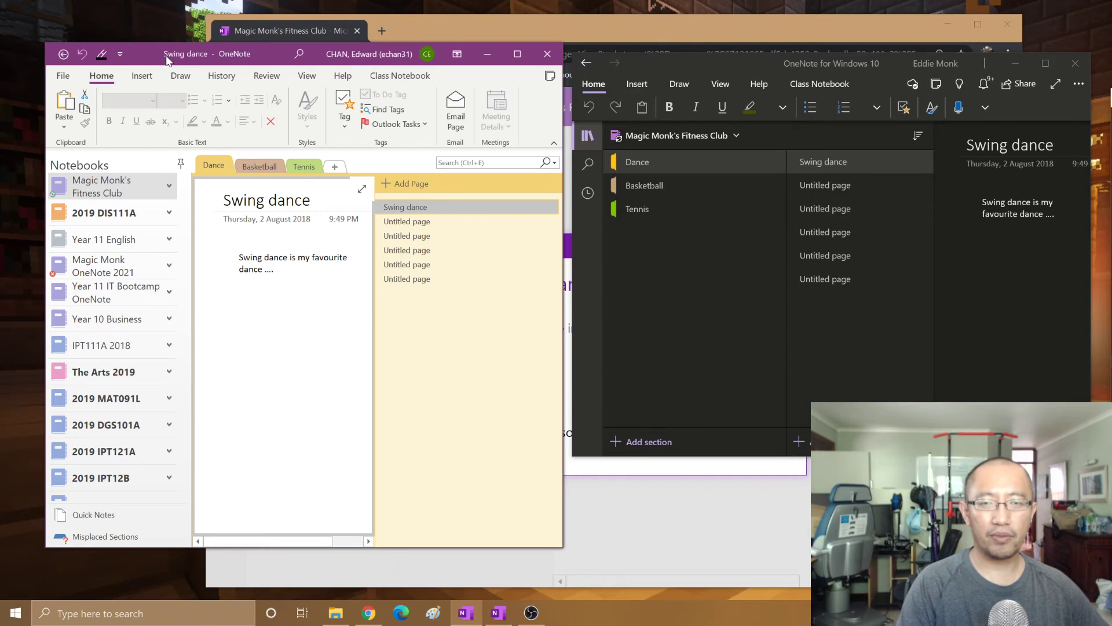
right_click(133, 185)
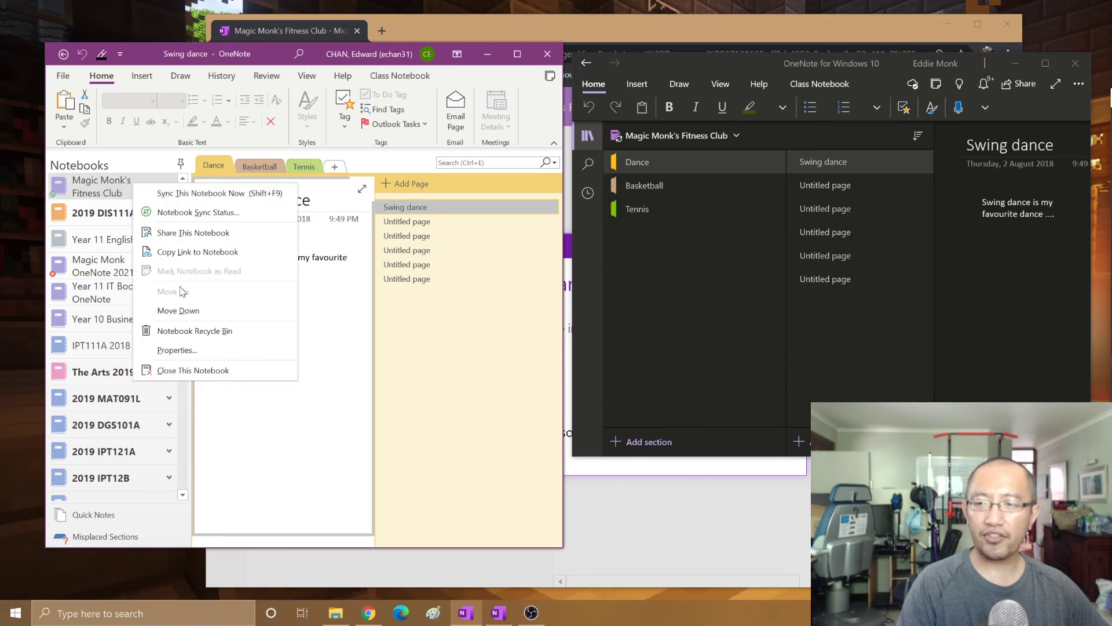
click(177, 371)
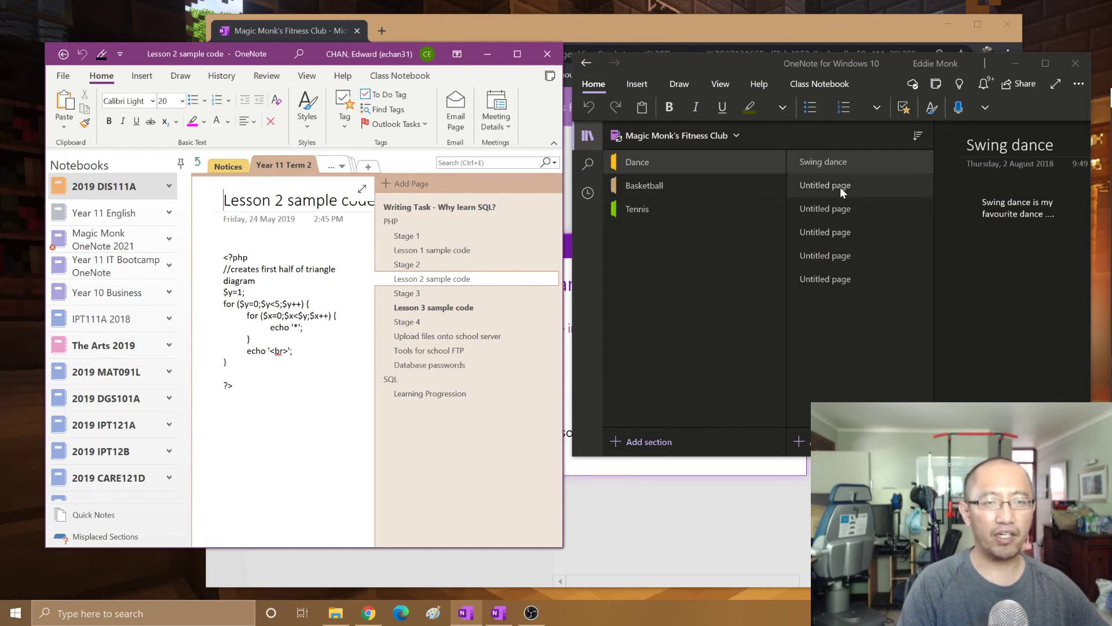
Step: Copy a link to the Swing dance page in OneNote for Windows 10
right_click(835, 161)
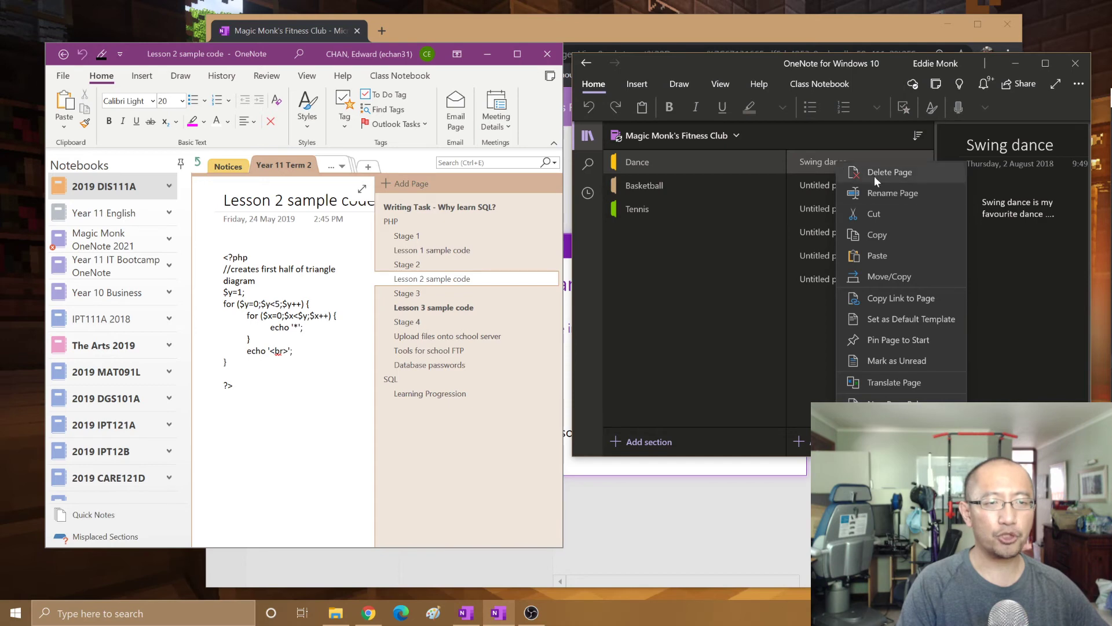
click(910, 297)
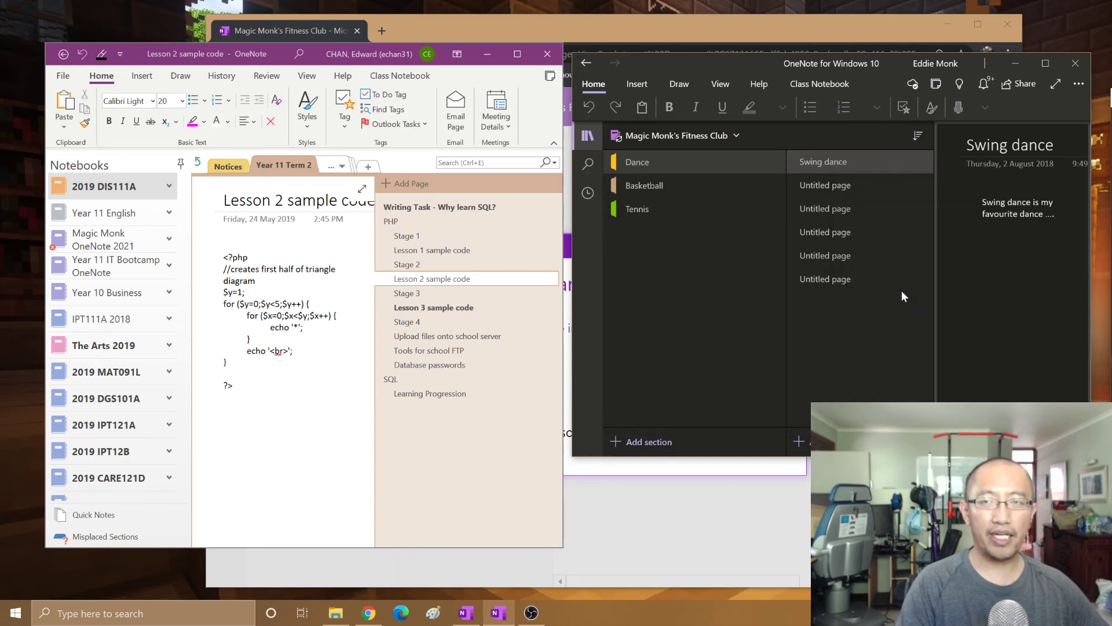
click(621, 29)
Step: Paste the Swing dance page link into Chrome's address bar and load it
click(603, 54)
key(ctrl+v)
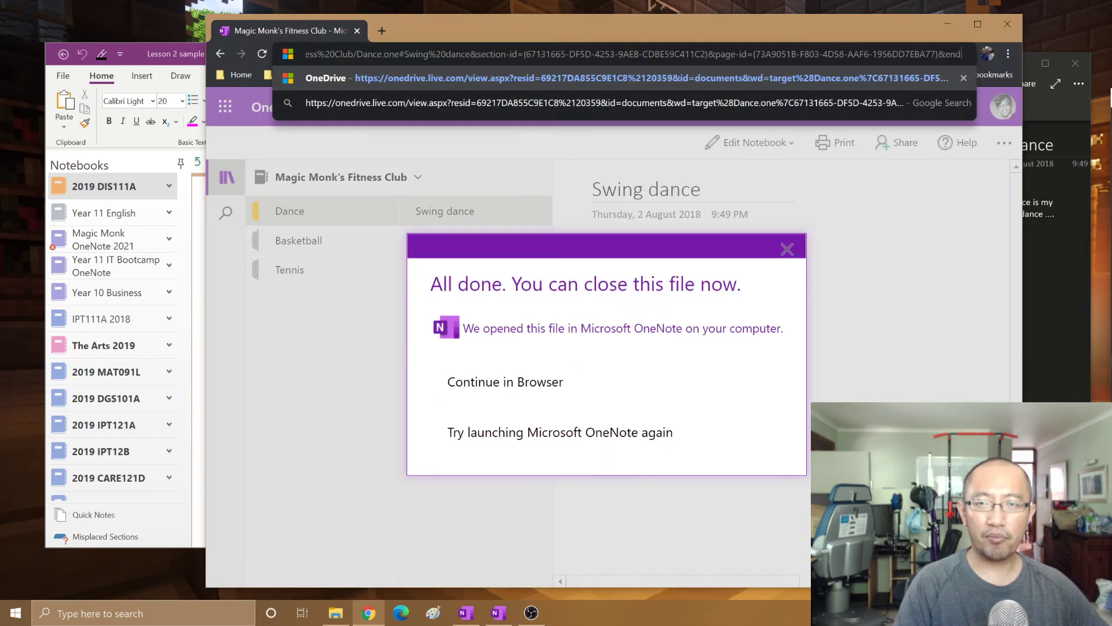
key(Return)
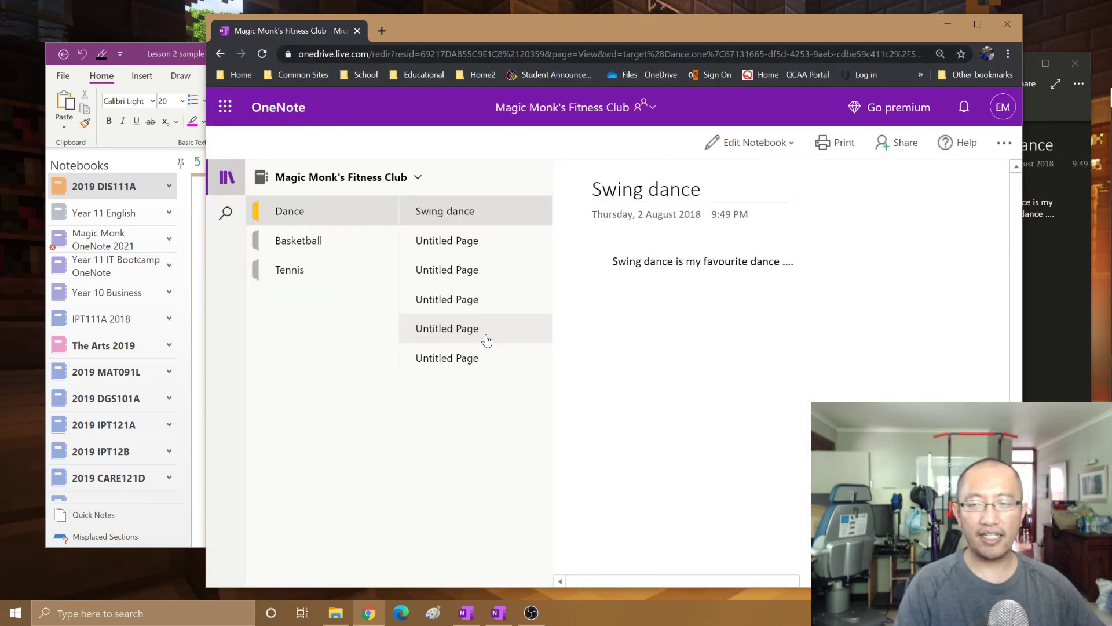
click(111, 612)
text(default)
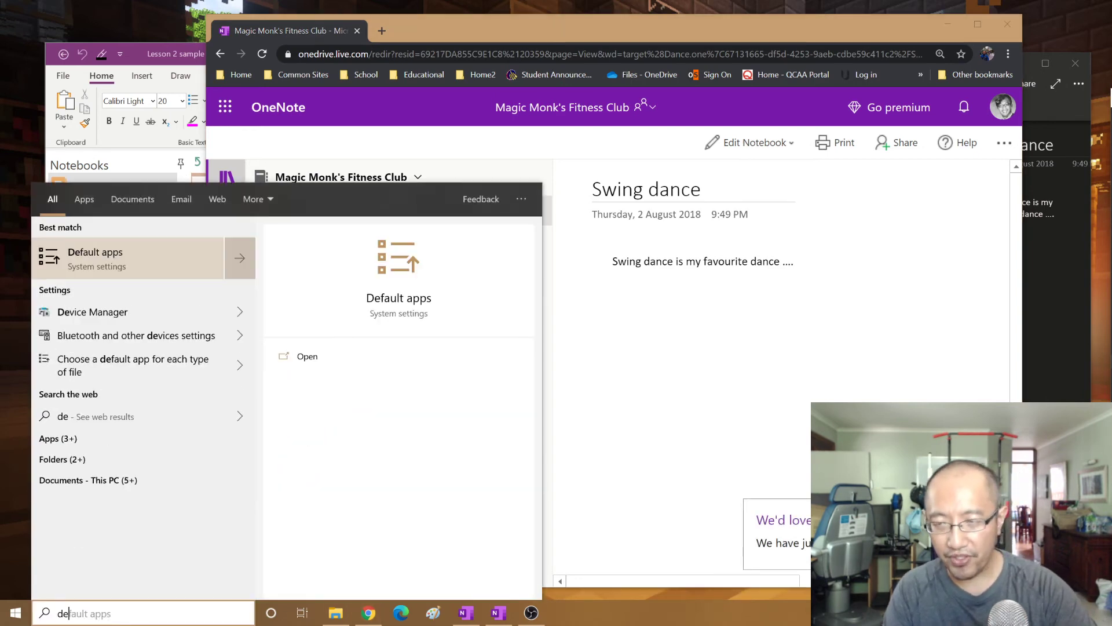
Step: Open Default apps, go to Set defaults by app, and expand the OneNote desktop entry
key(Return)
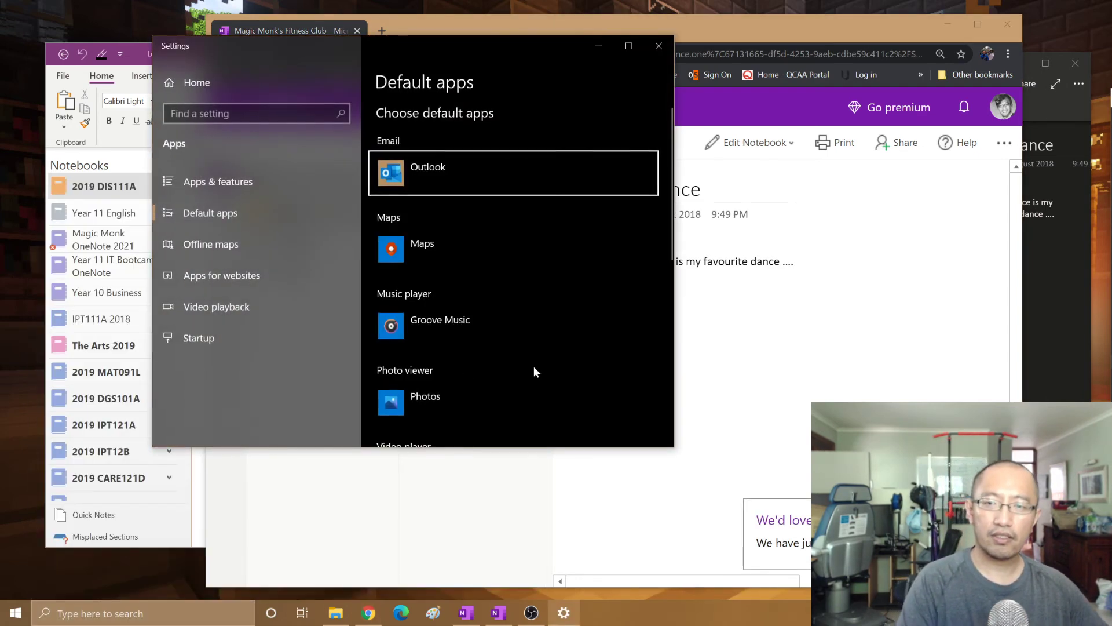
scroll(610, 343, down, 10)
scroll(611, 343, down, 1)
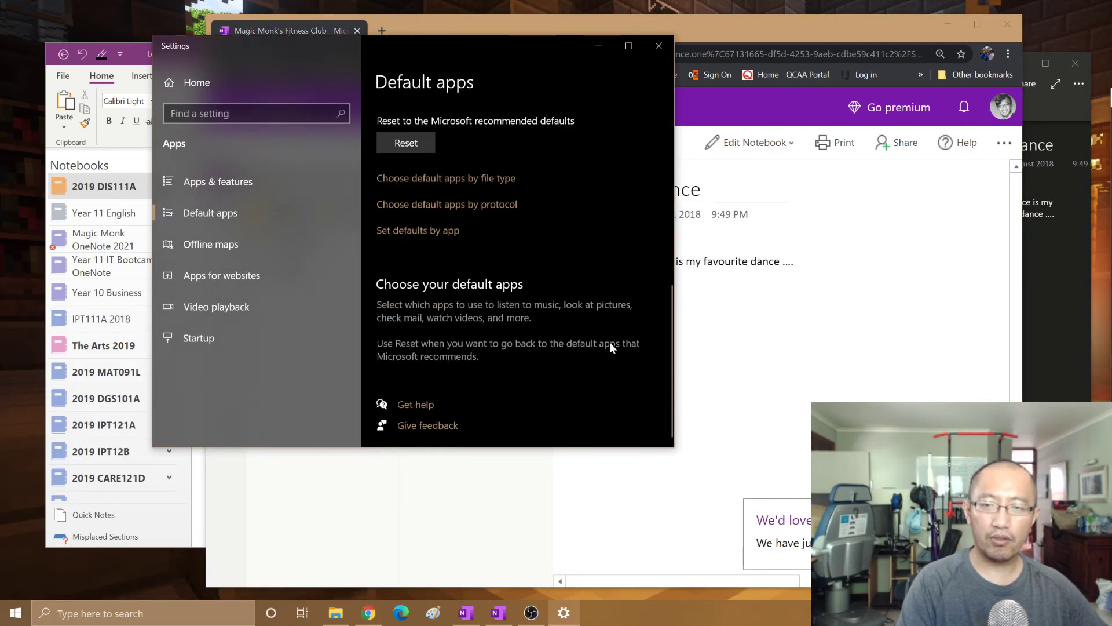
click(425, 231)
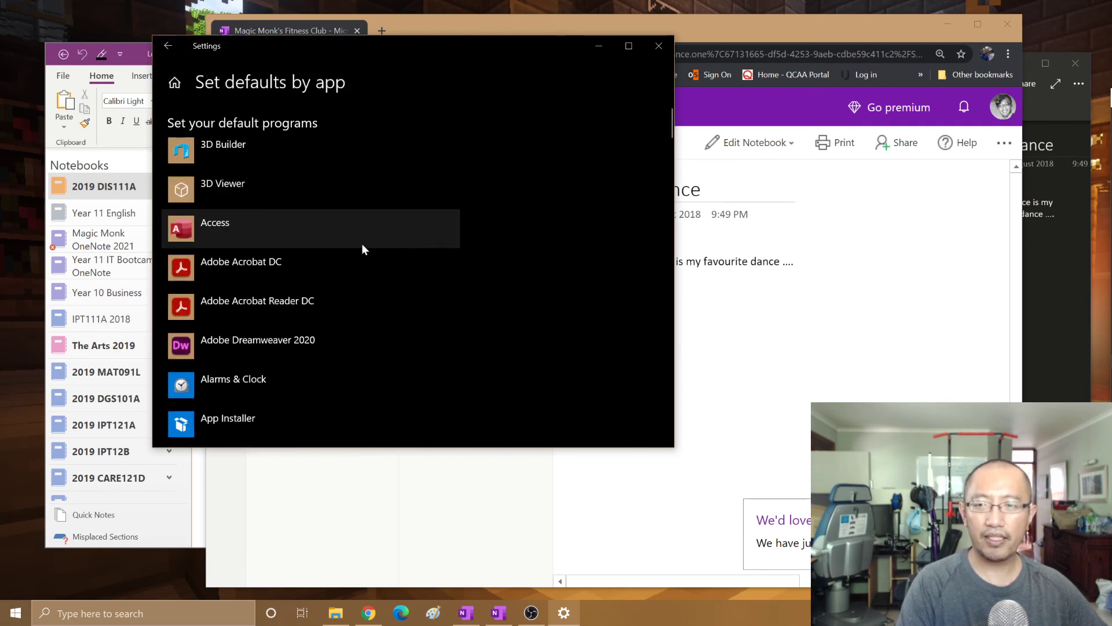
scroll(347, 251, down, 5)
scroll(326, 252, down, 5)
scroll(325, 252, down, 5)
scroll(326, 254, down, 5)
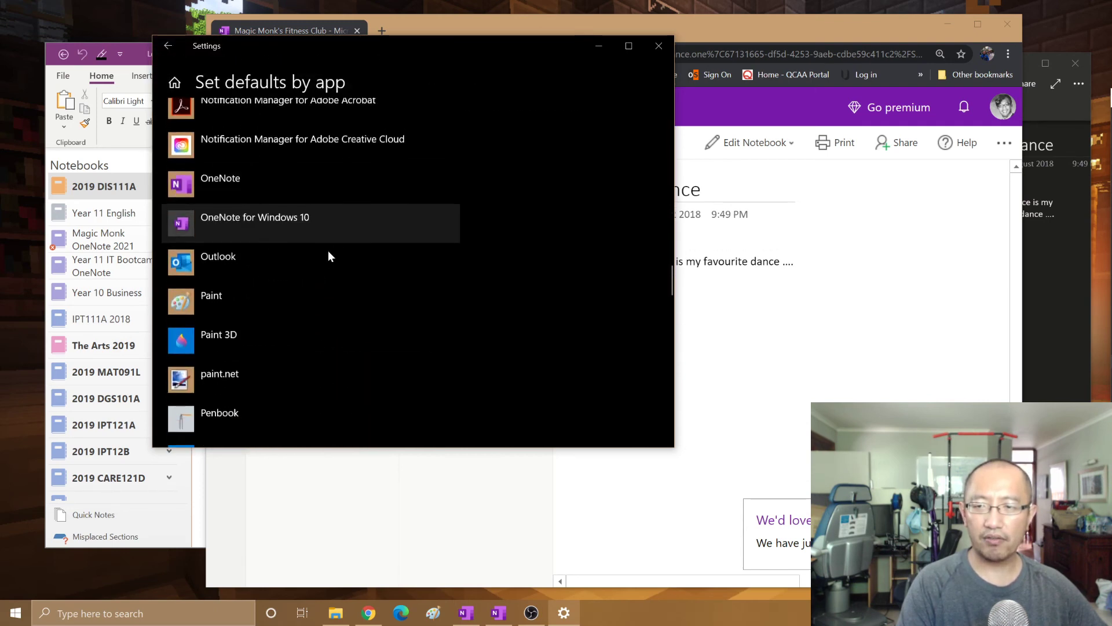
click(226, 179)
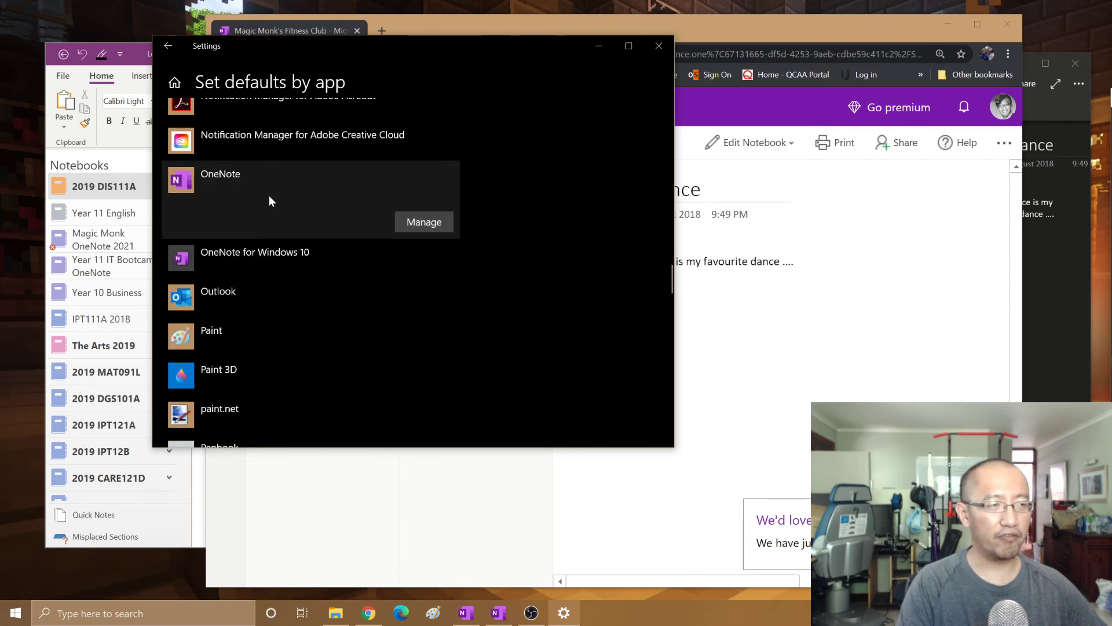
Step: Switch .one, .onetoc2 and ONENOTE to the OneNote desktop app, then close Settings
click(432, 222)
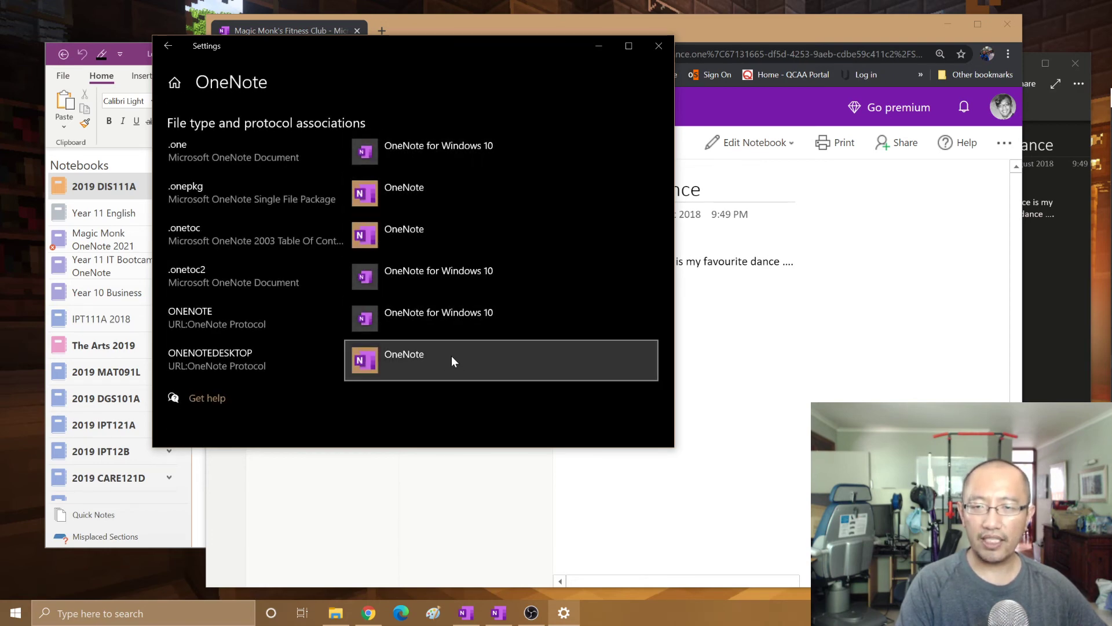
click(433, 152)
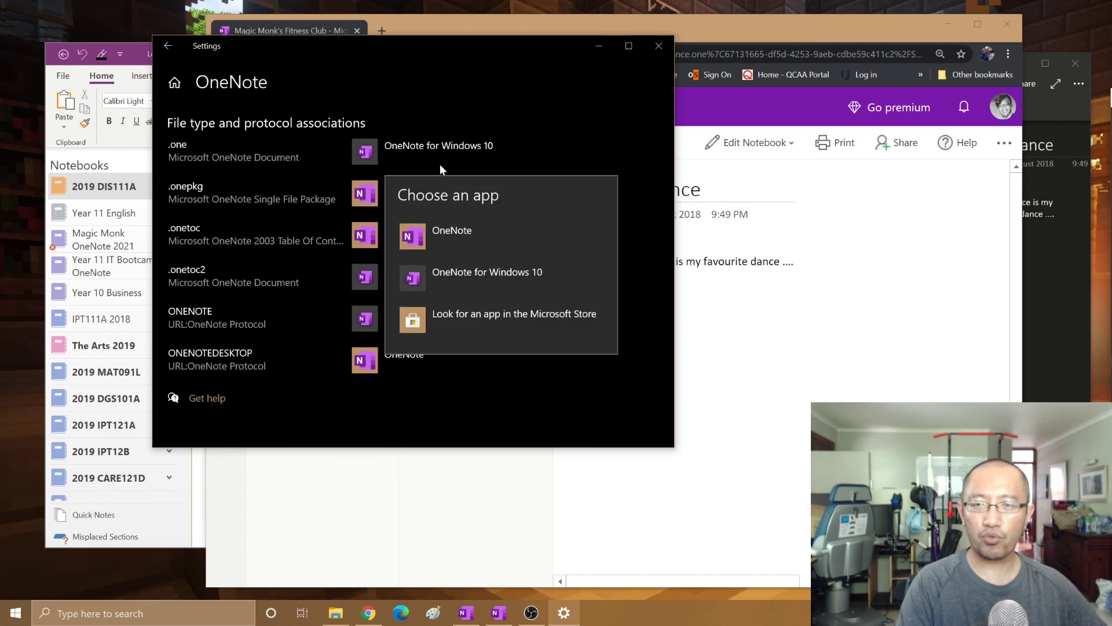
click(462, 229)
click(442, 267)
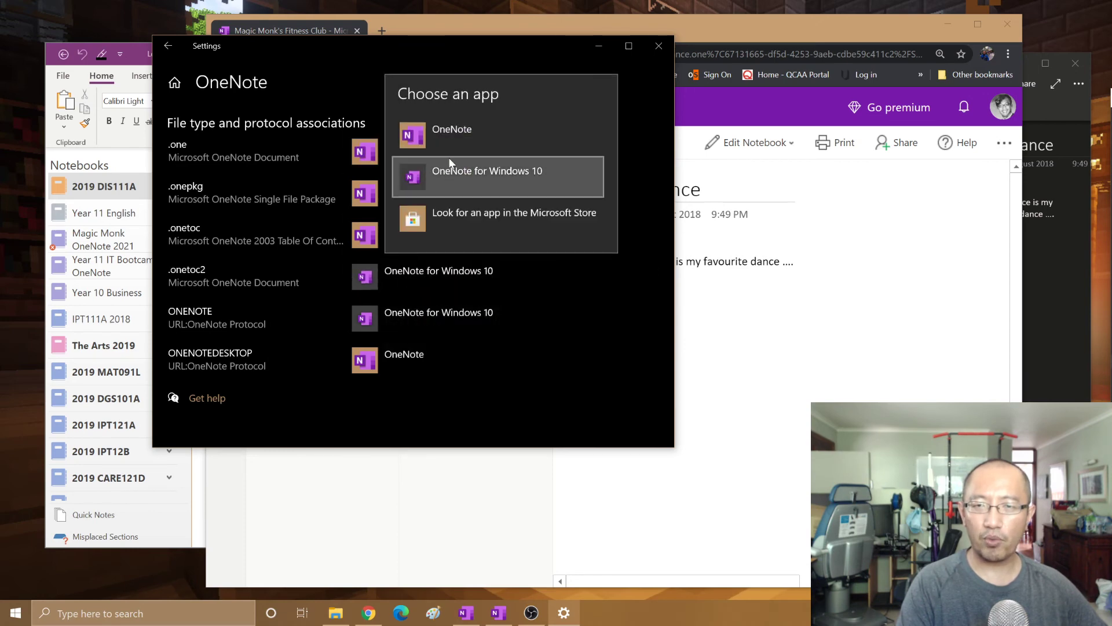
click(461, 131)
click(384, 304)
click(460, 178)
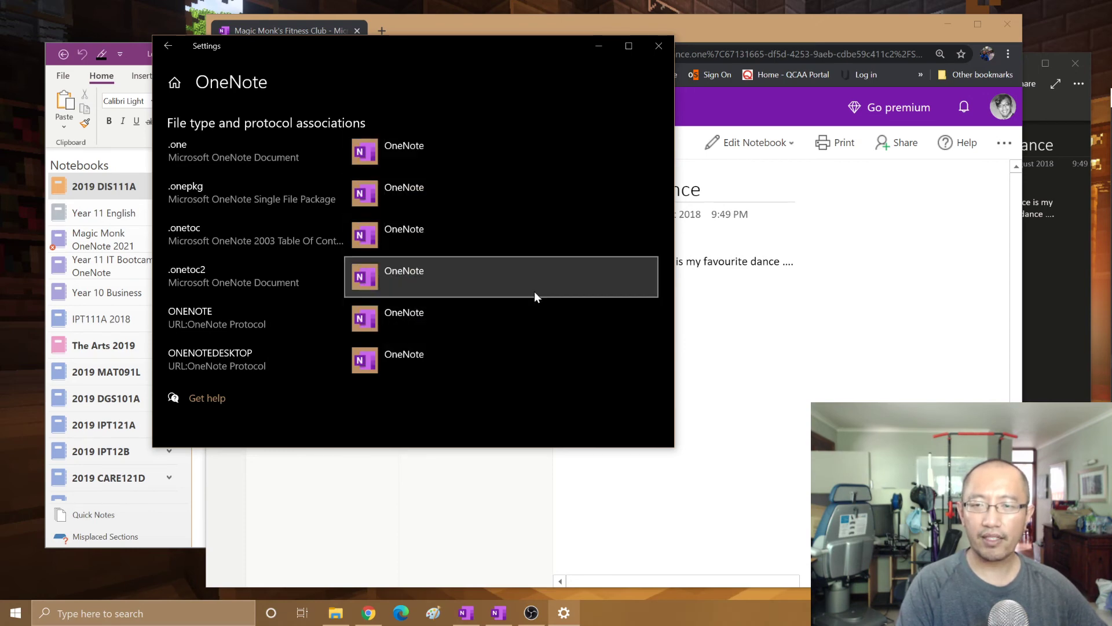
click(658, 50)
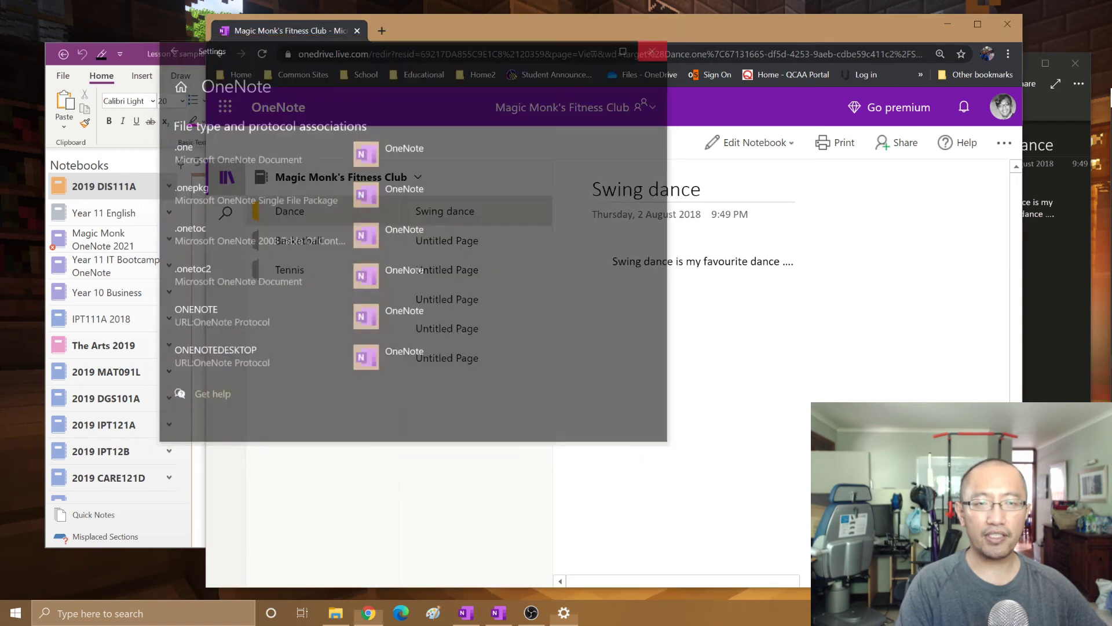
Step: Open the Magic Monk's Fitness Club notebook from OneNote Online in the OneNote desktop app
click(752, 143)
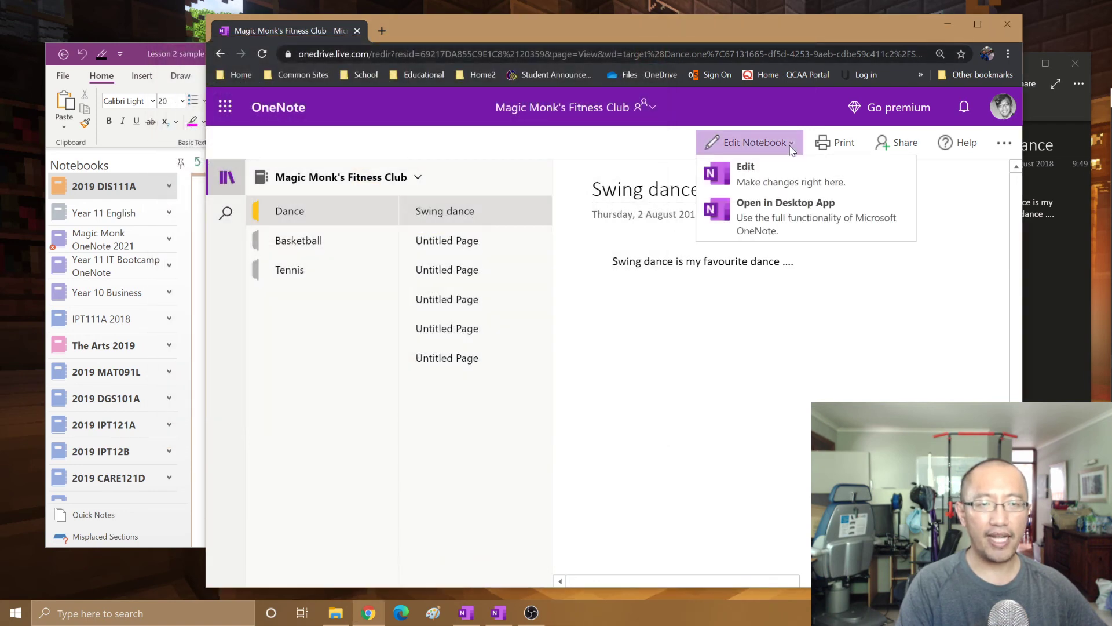
click(769, 217)
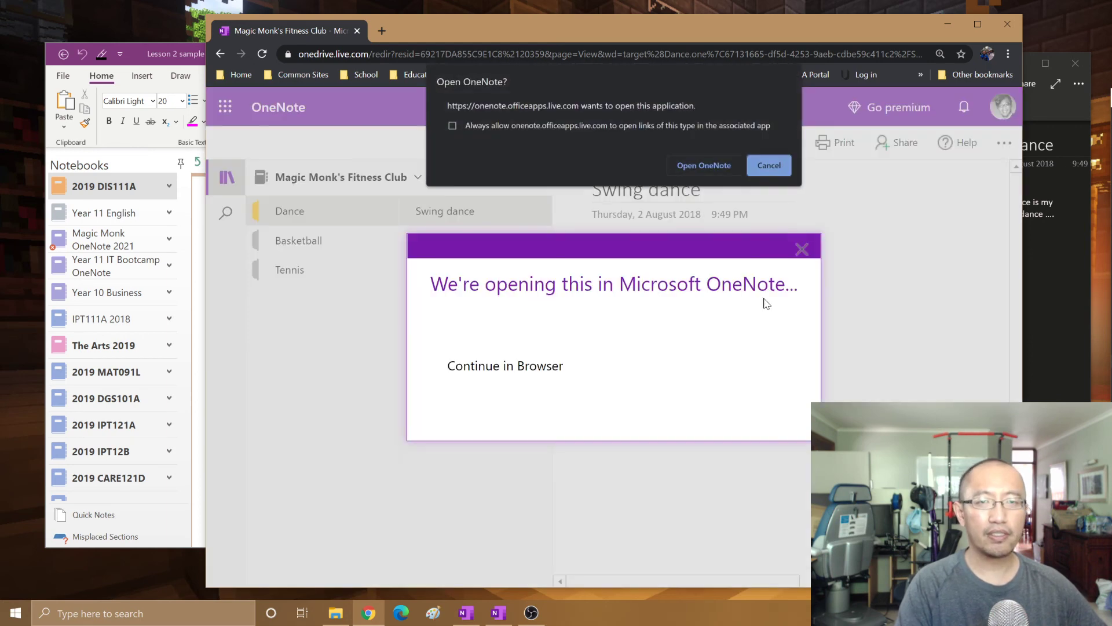
click(685, 169)
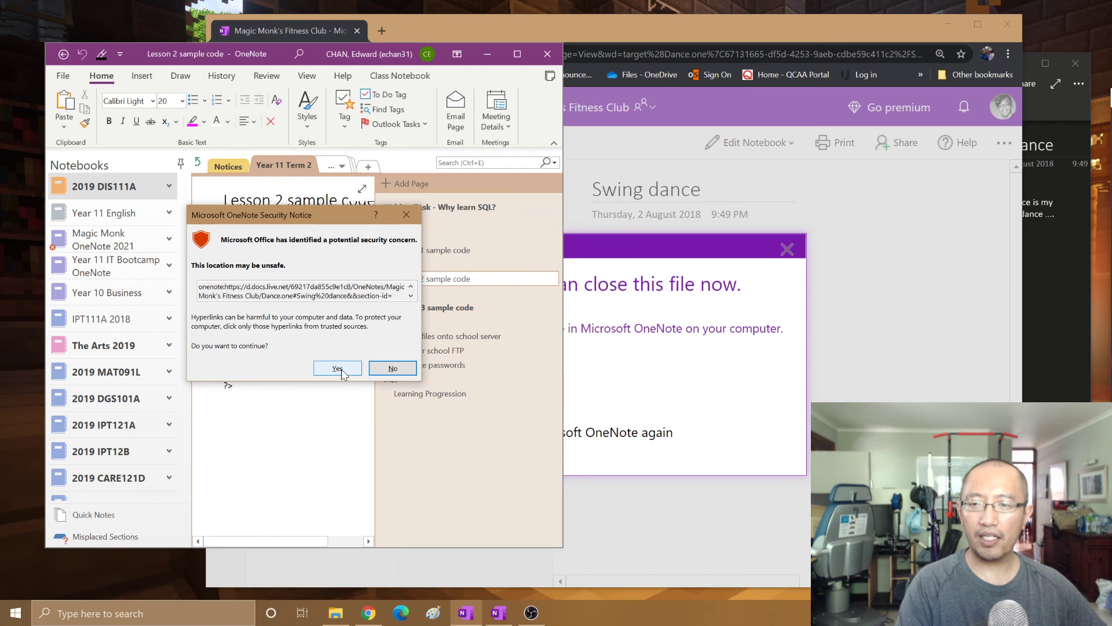
Step: Confirm the security notice, then find Magic Monk's Fitness Club in the Notebooks pane
click(339, 370)
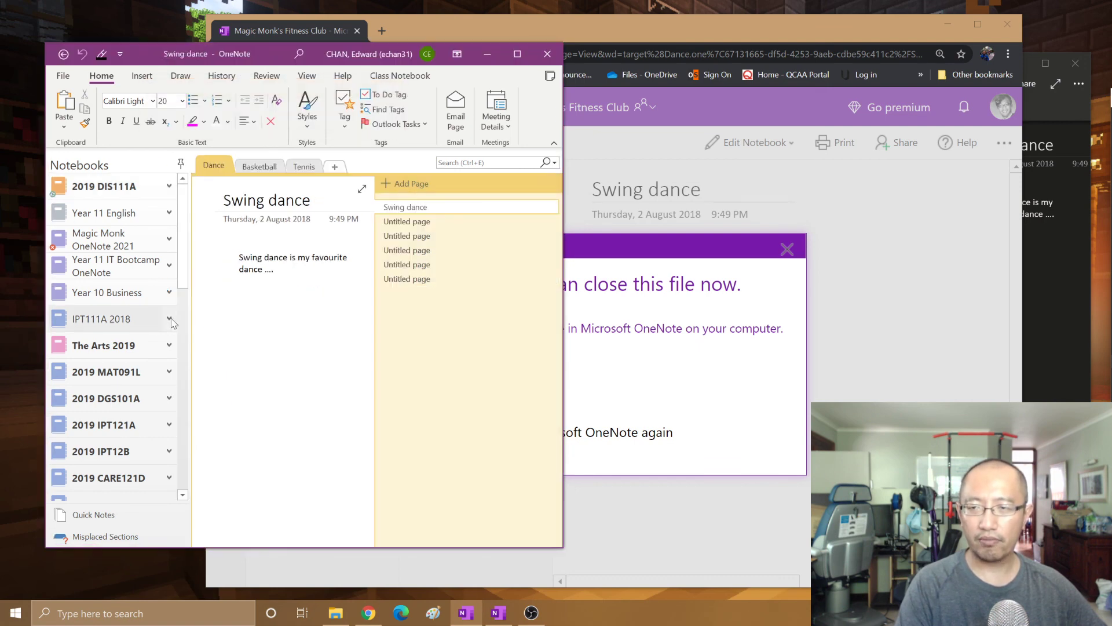
drag(184, 240, 184, 487)
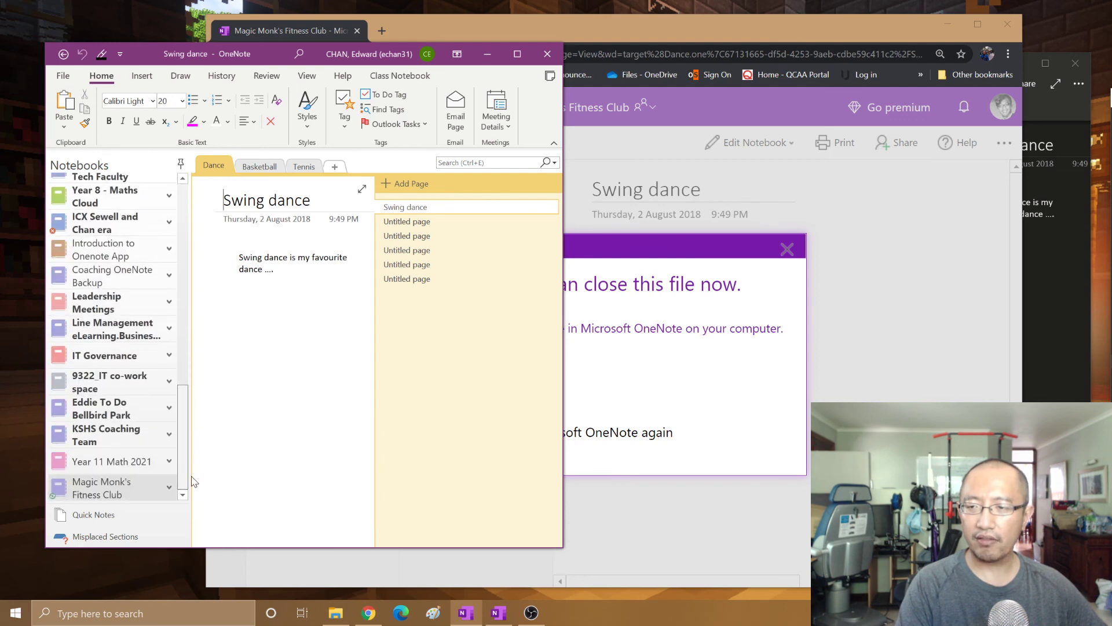